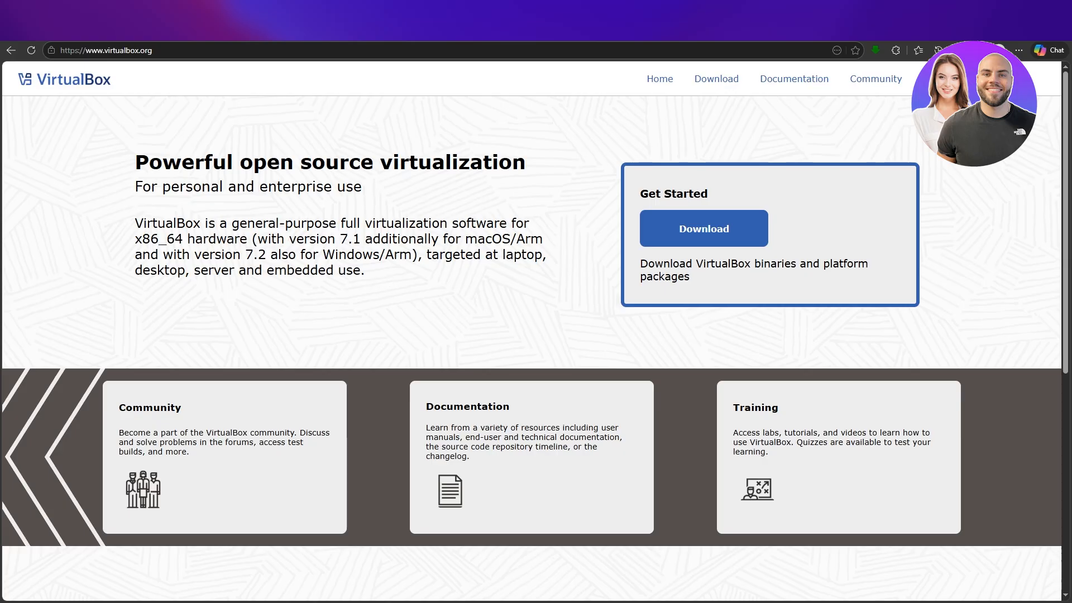
Look over the VirtualBox home page, including its introduction, resource sections, community information and recent releases.
scroll(383, 333, "down", 3)
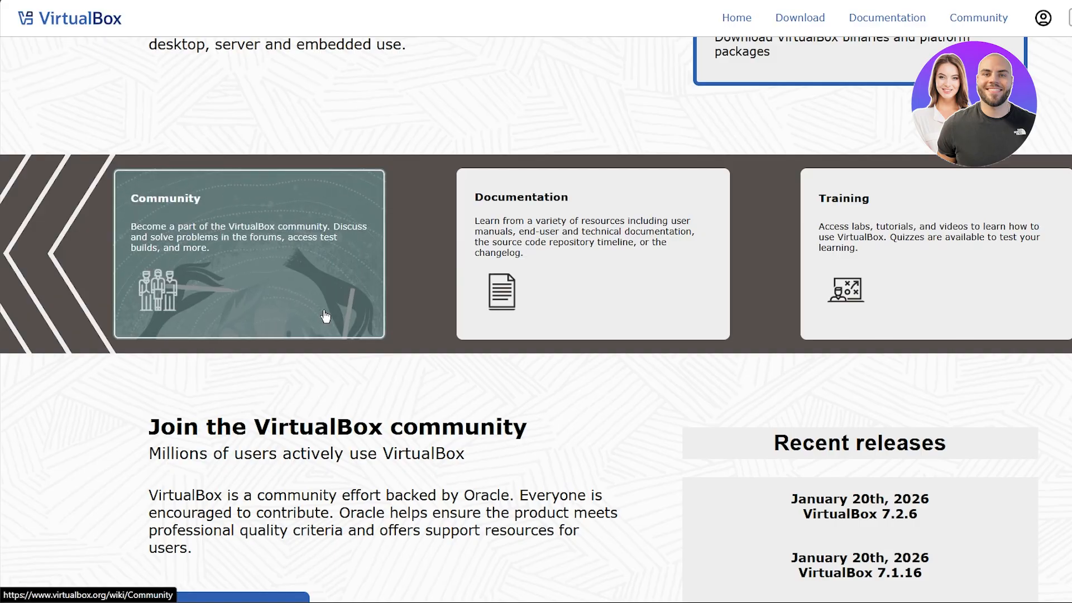
scroll(357, 295, "up", 3)
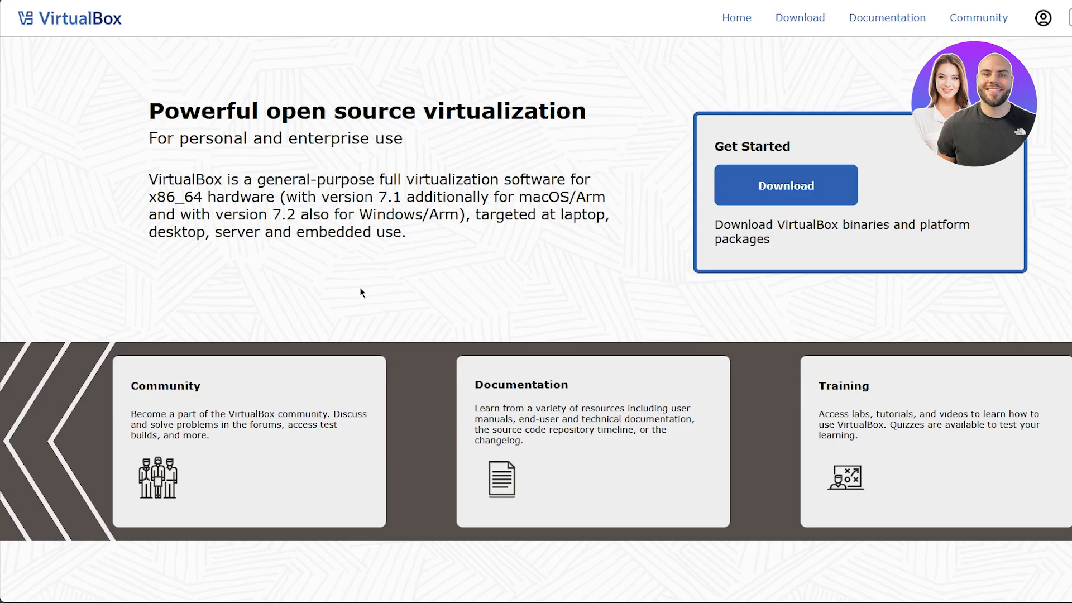
left_click_drag(431, 228, 148, 112)
left_click(177, 292)
scroll(594, 296, "down", 3)
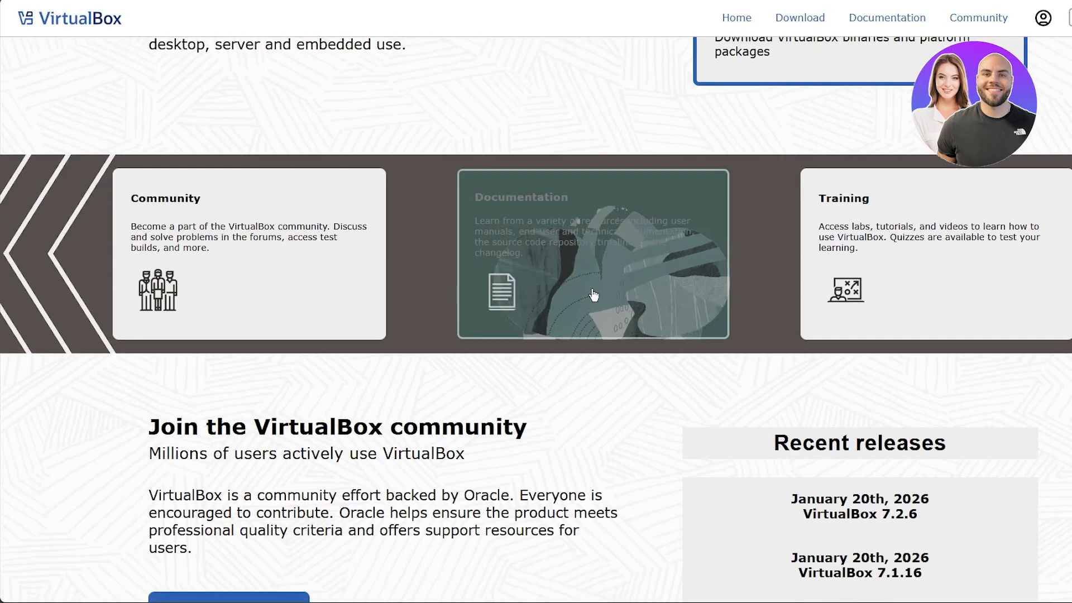
scroll(410, 247, "up", 3)
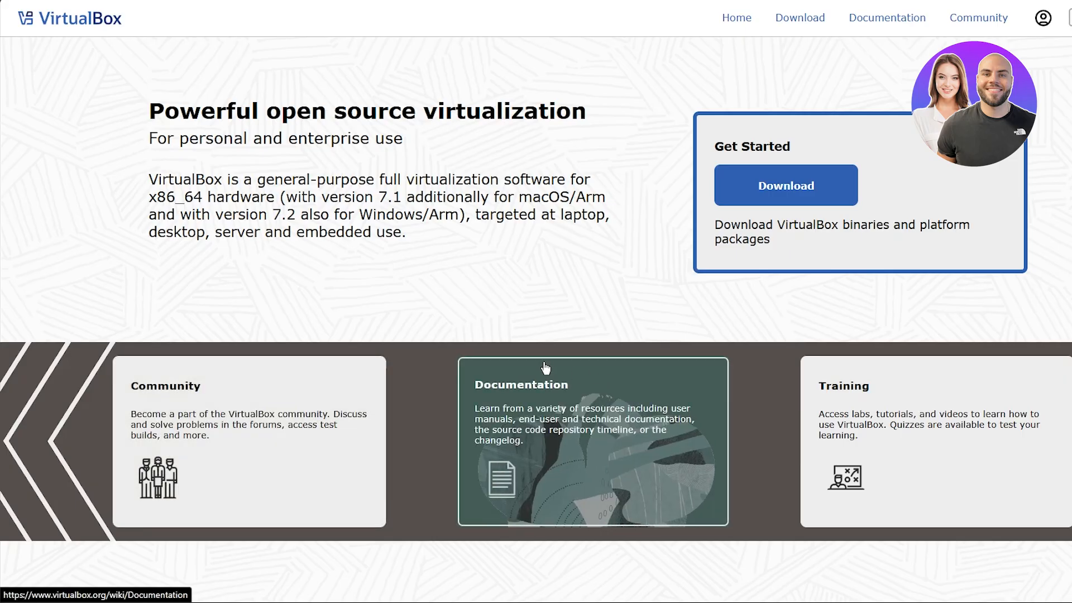
scroll(545, 369, "down", 2)
scroll(546, 347, "down", 2)
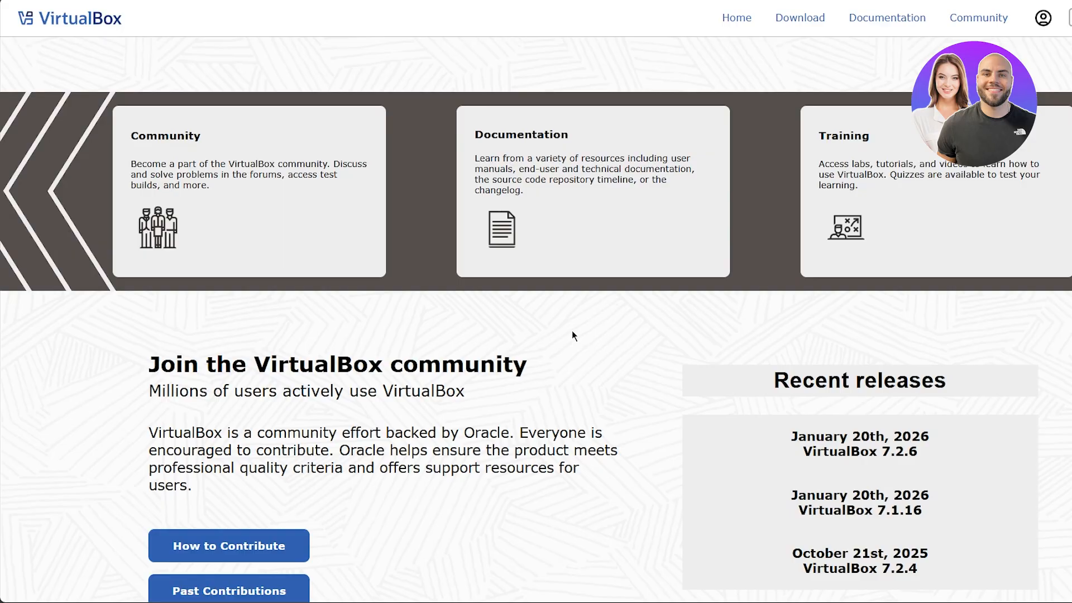
scroll(572, 331, "down", 2)
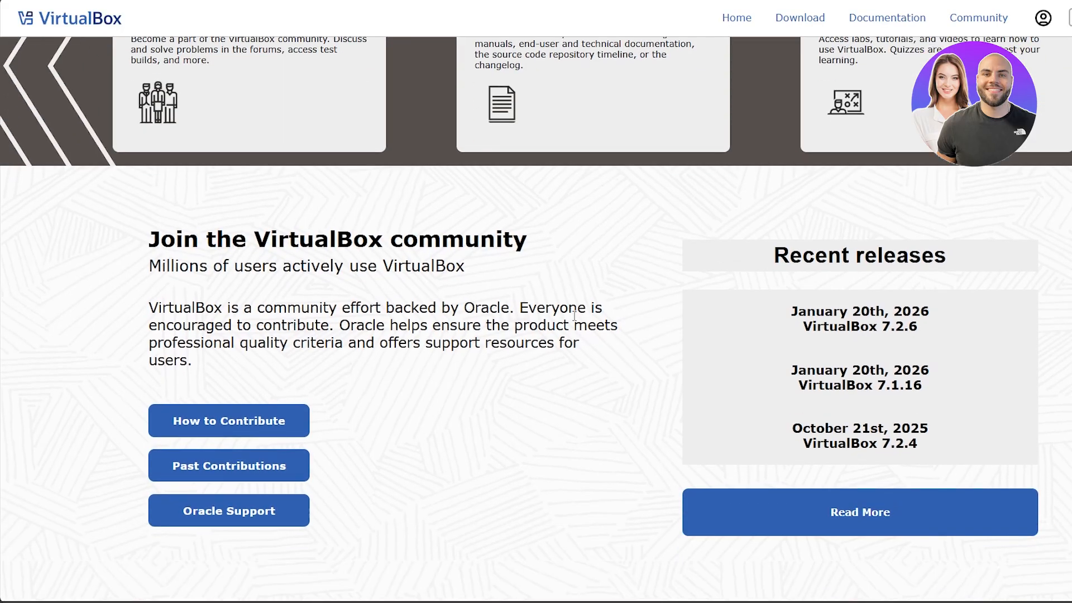
scroll(575, 316, "down", 1)
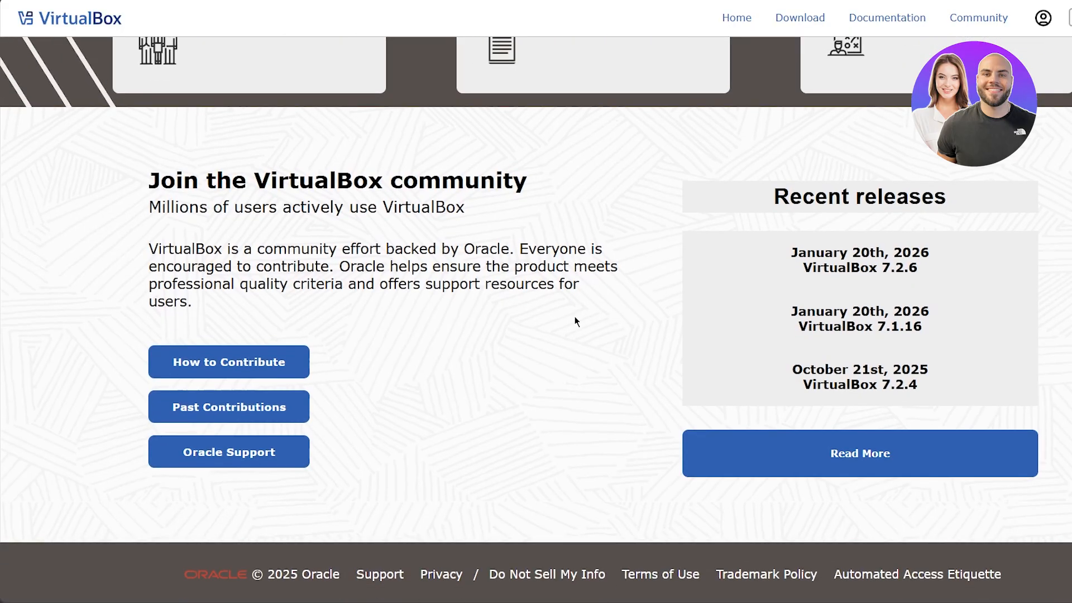
scroll(575, 321, "up", 7)
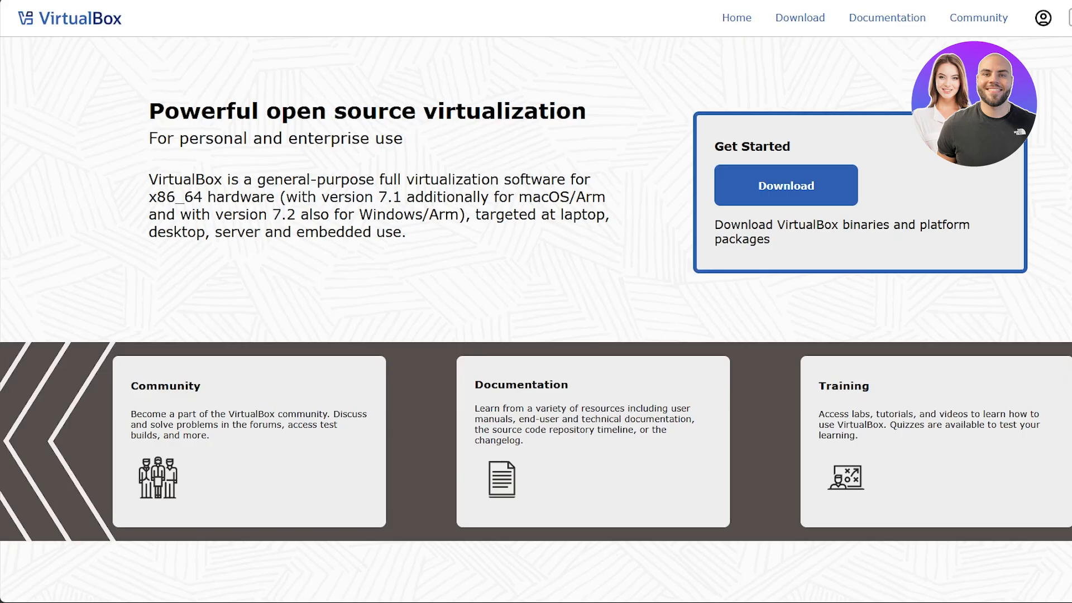
Open the VirtualBox download page and download the VirtualBox 7.2.6 platform package for Windows hosts.
left_click(809, 187)
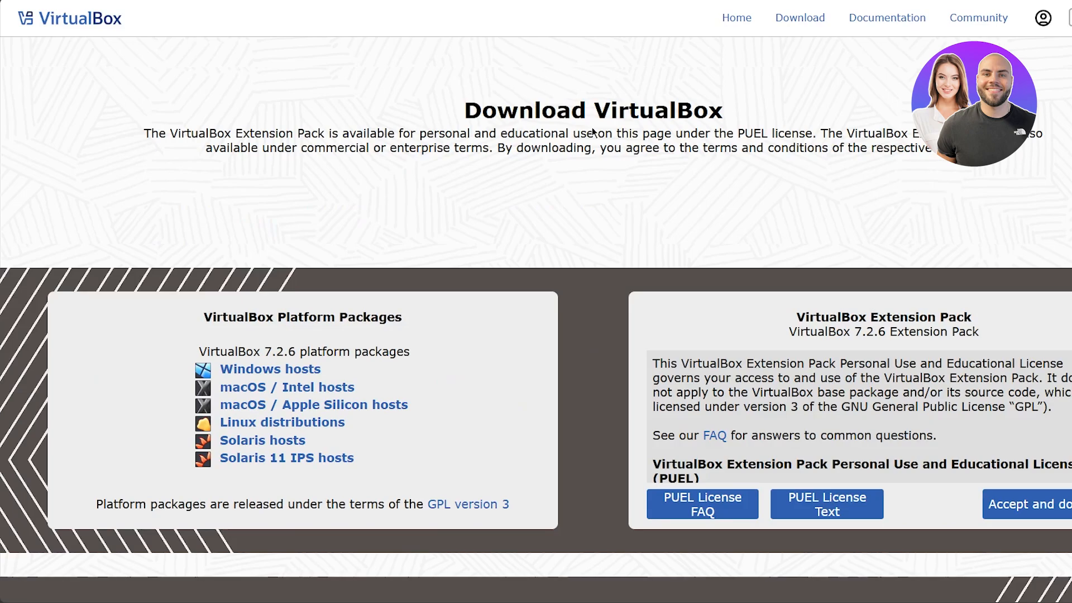
scroll(450, 186, "down", 3)
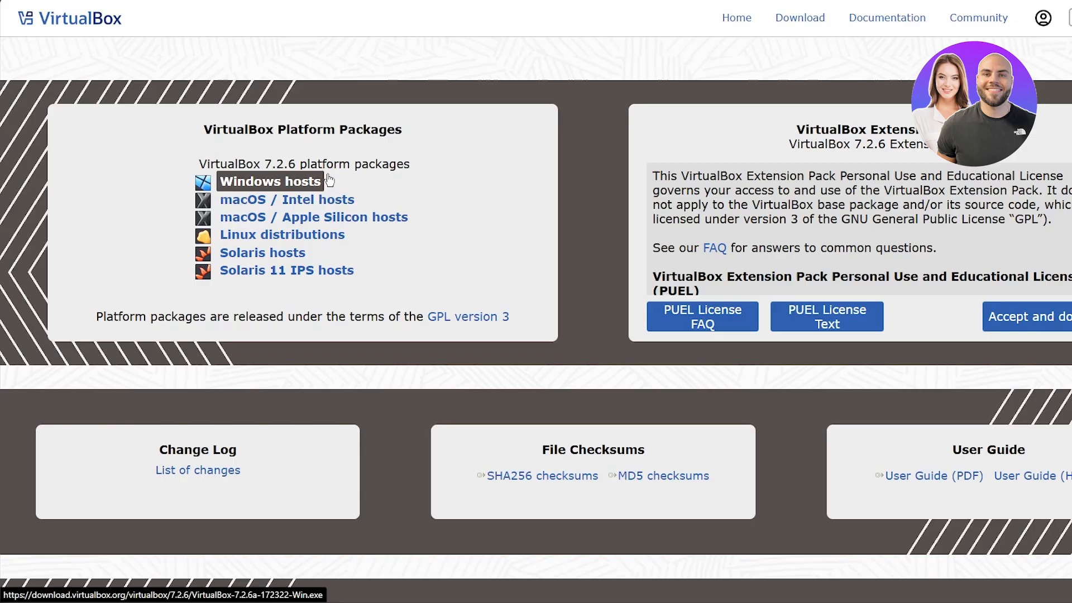
scroll(444, 171, "down", 5)
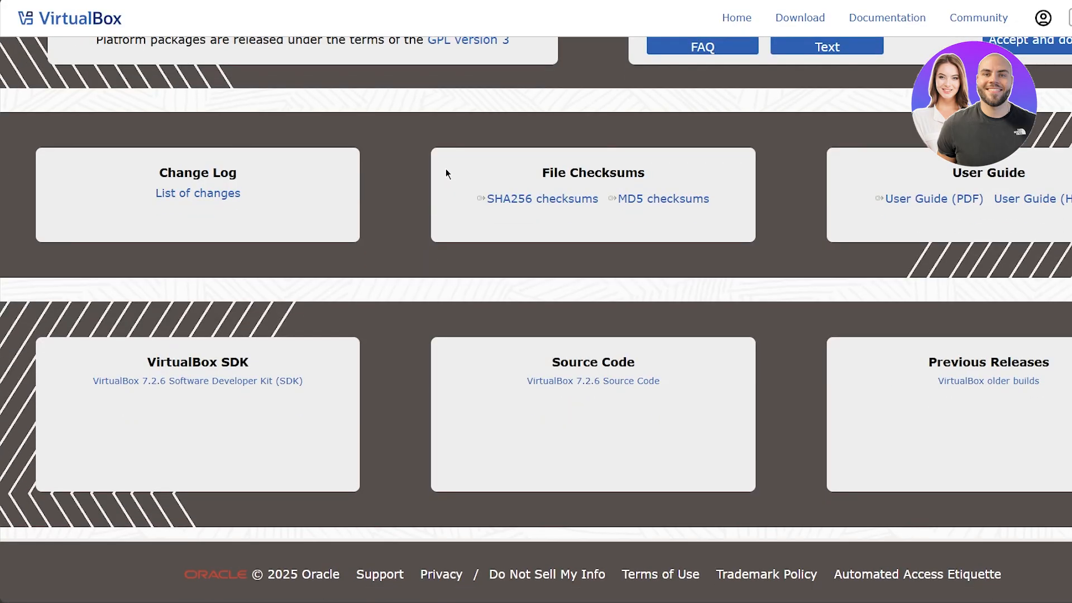
scroll(446, 169, "up", 8)
scroll(445, 173, "up", 1)
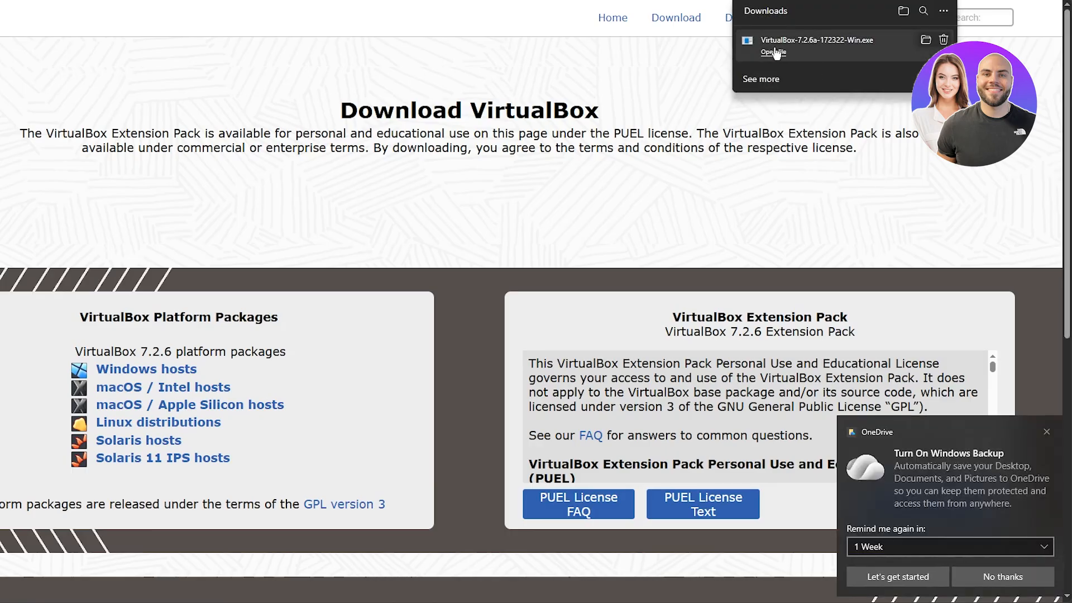
Run the downloaded VirtualBox-7.2.6a-172322-Win.exe installer and accept the license agreement terms.
left_click(776, 52)
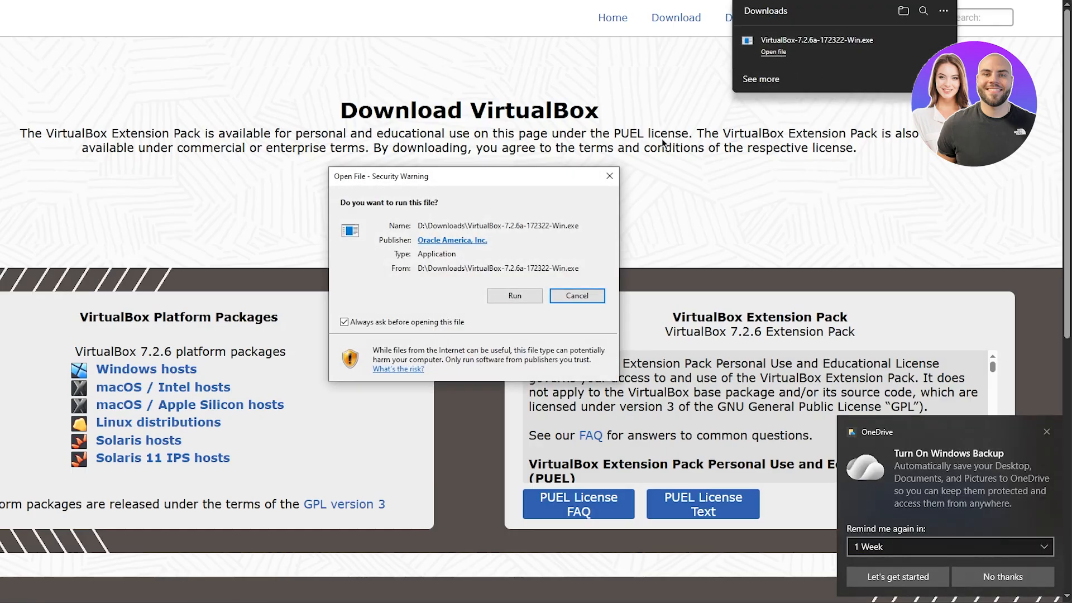
left_click(511, 297)
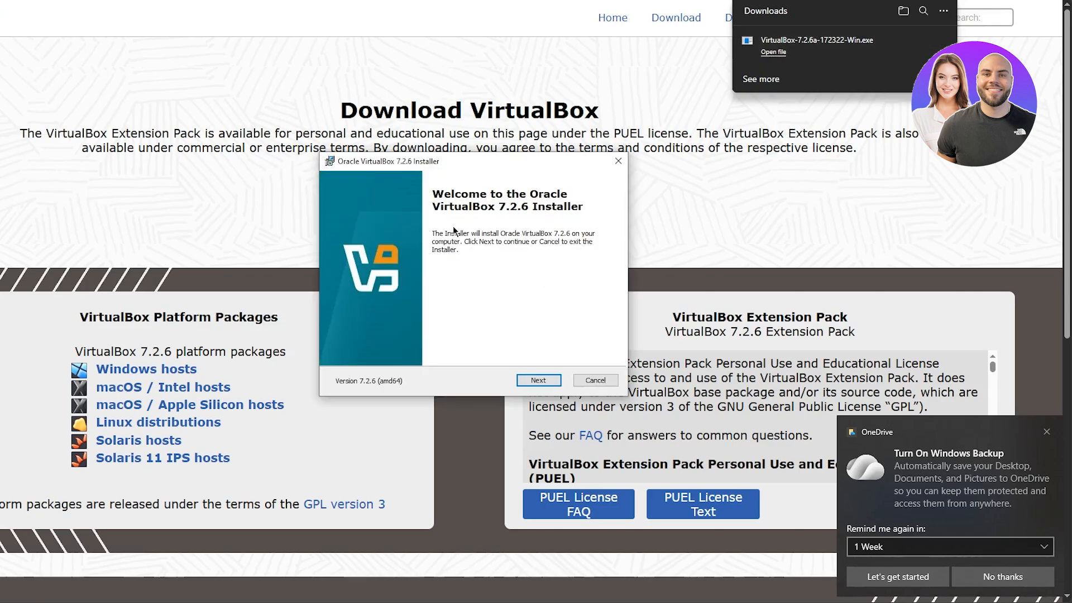
left_click(539, 381)
left_click(403, 332)
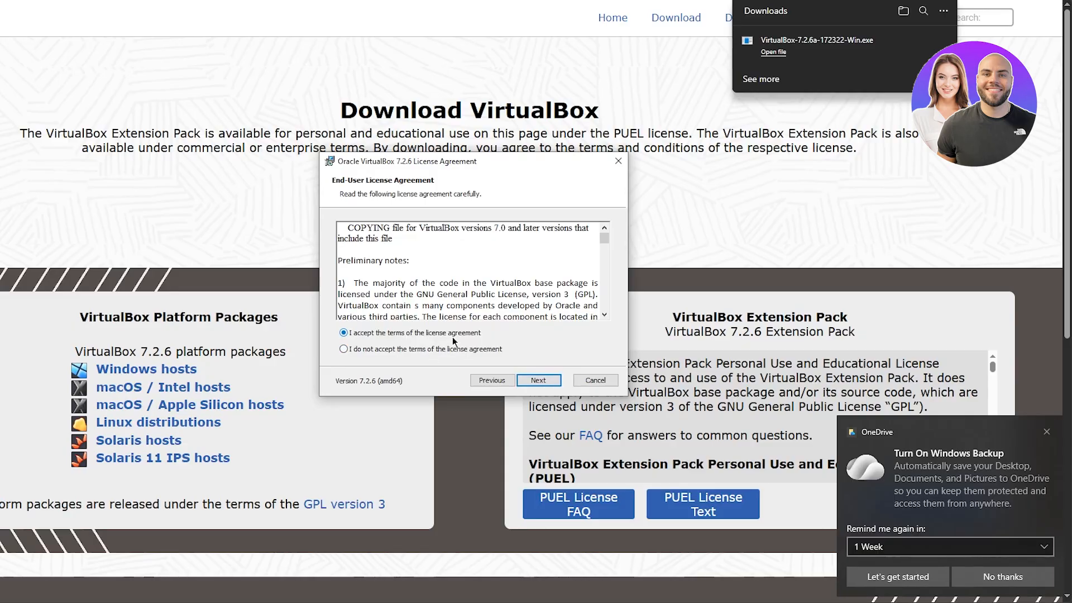
left_click(531, 382)
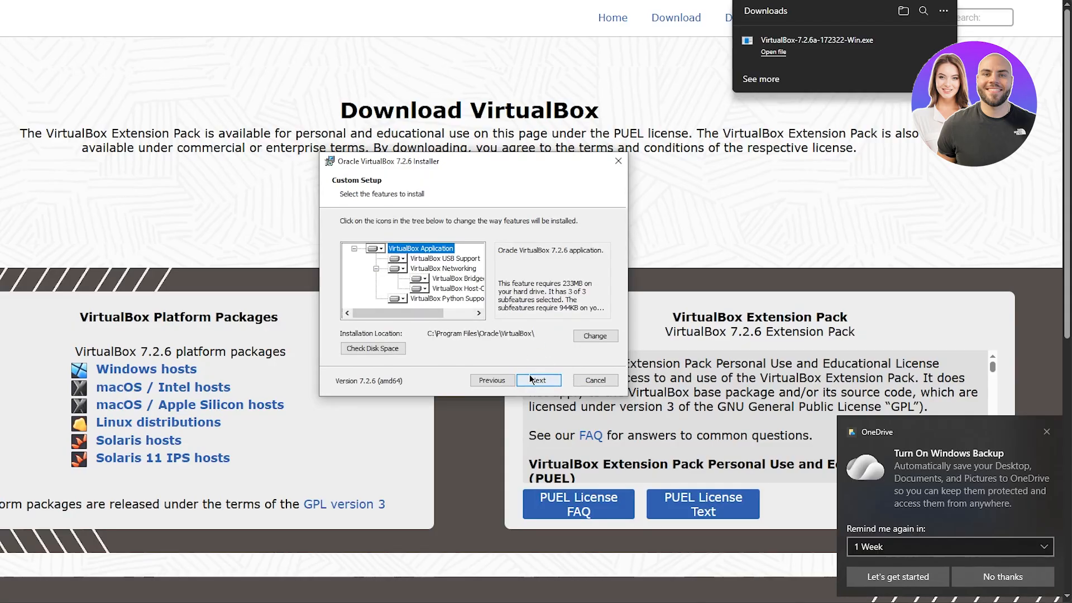
Install VirtualBox with the default features and location, accepting the network disconnection and missing dependencies notices and confirming the startup options.
left_click(535, 381)
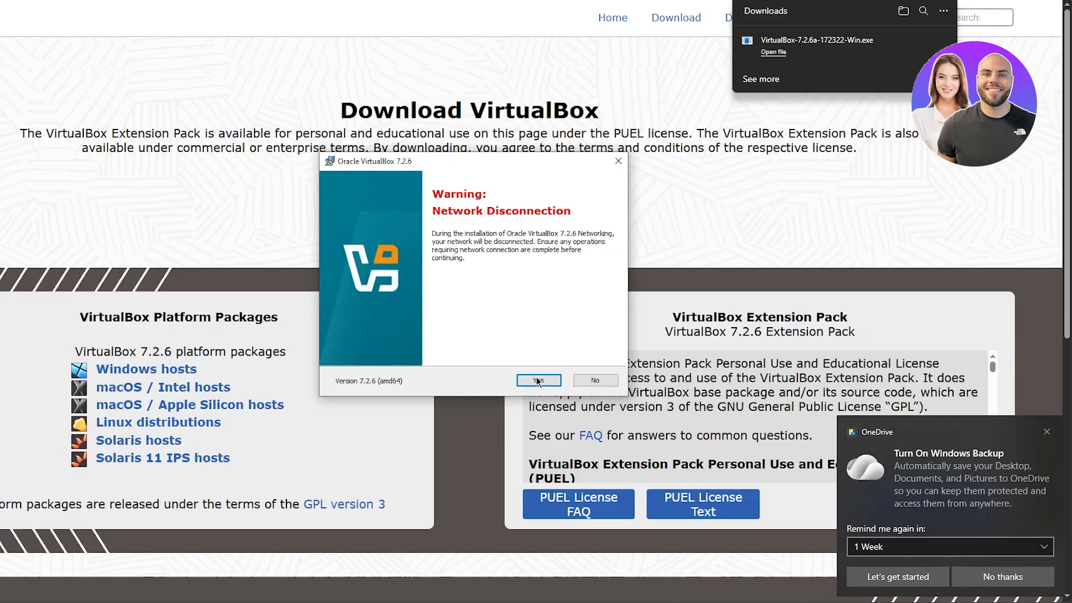
left_click(538, 382)
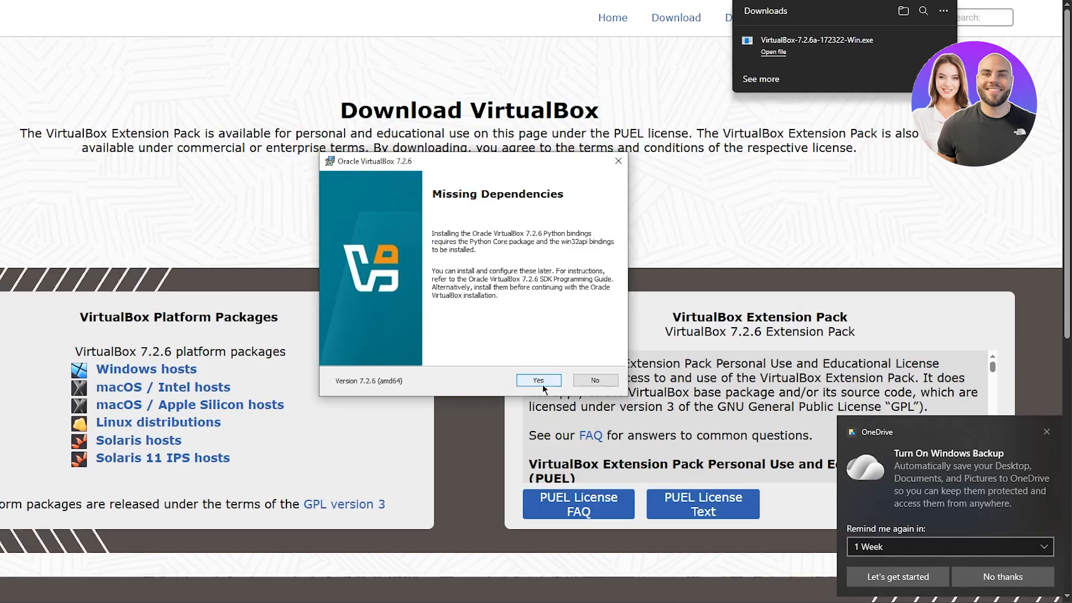
left_click(540, 382)
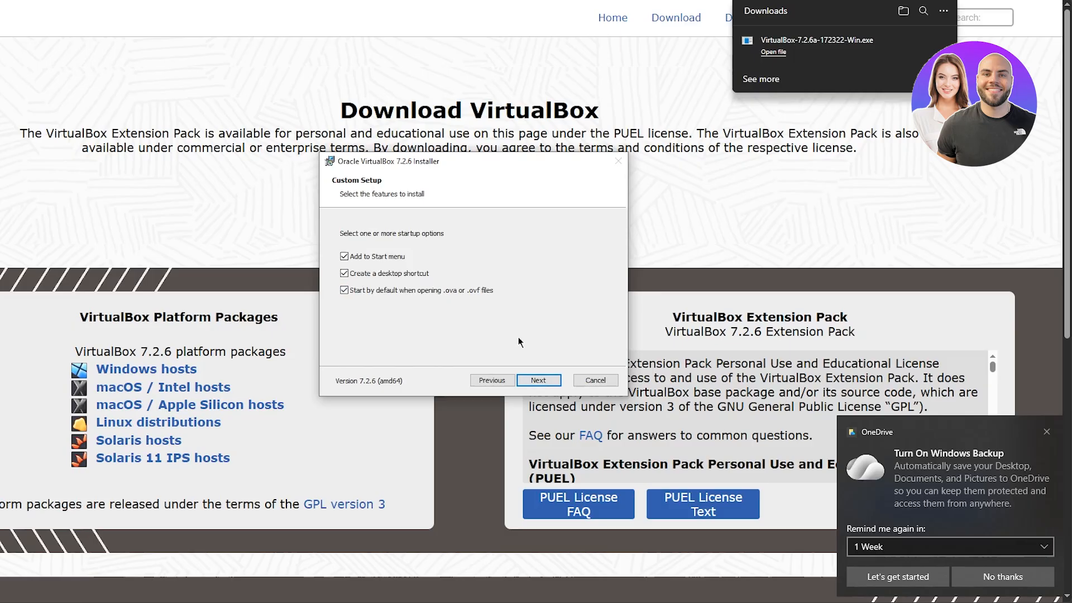
left_click(391, 258)
left_click(534, 382)
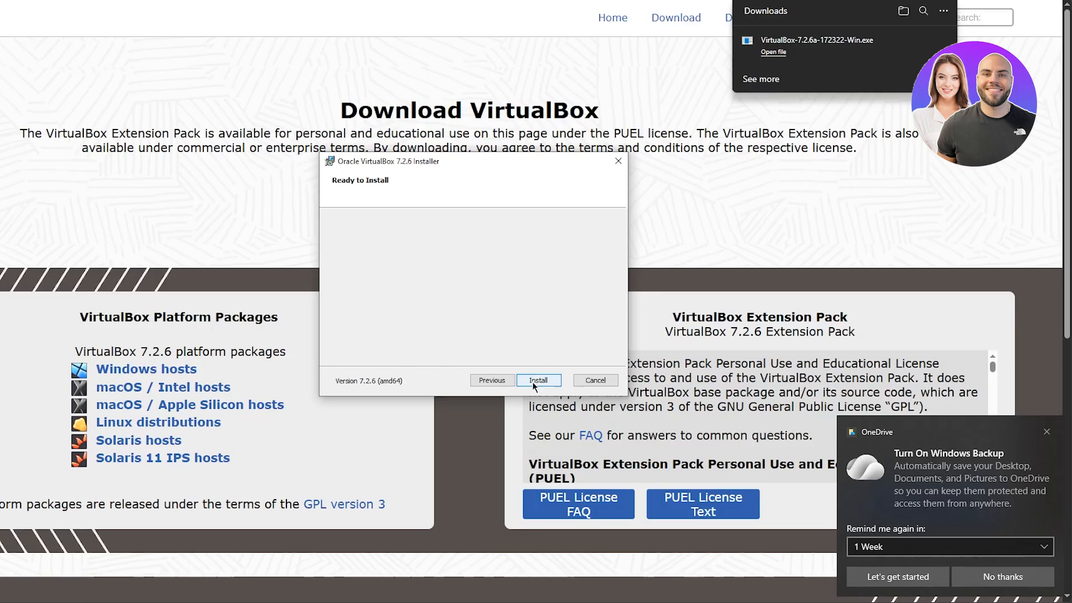
left_click(533, 381)
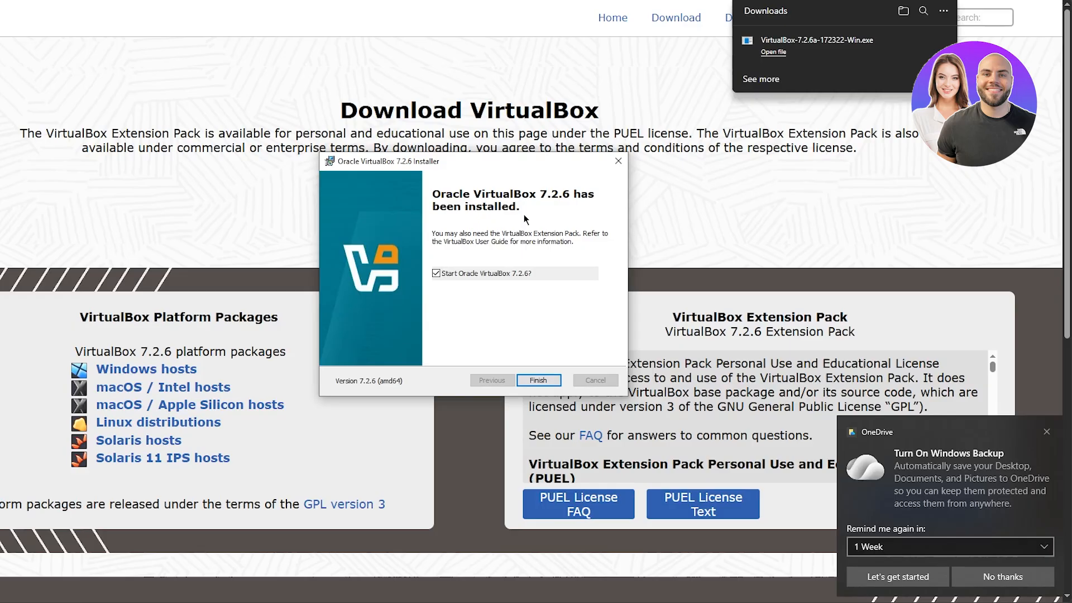
Finish the installer with VirtualBox set to start, and dismiss the OneDrive backup notification.
left_click(537, 380)
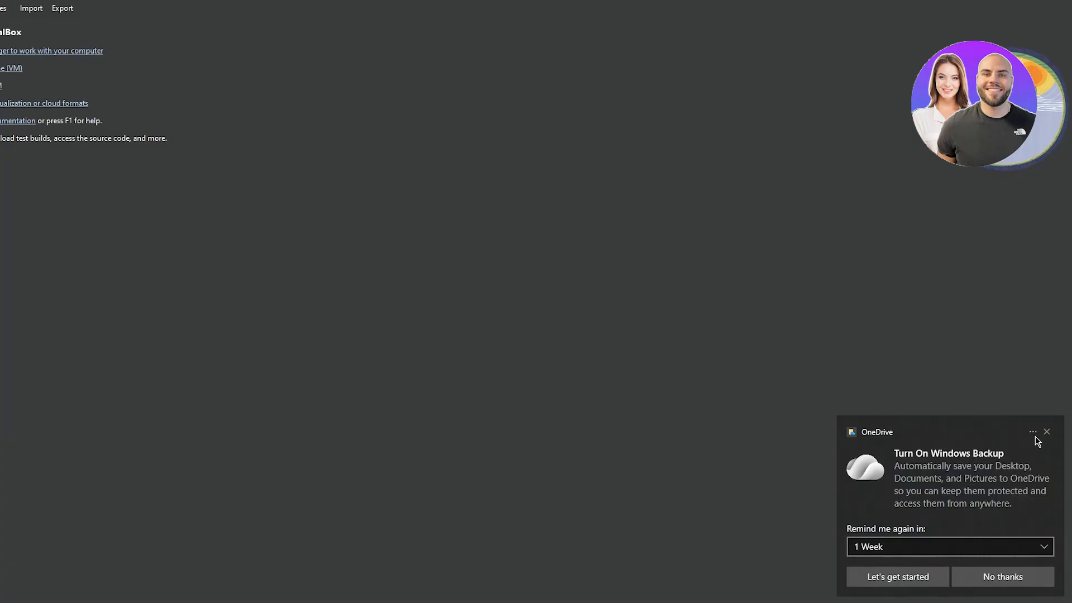
left_click(1048, 433)
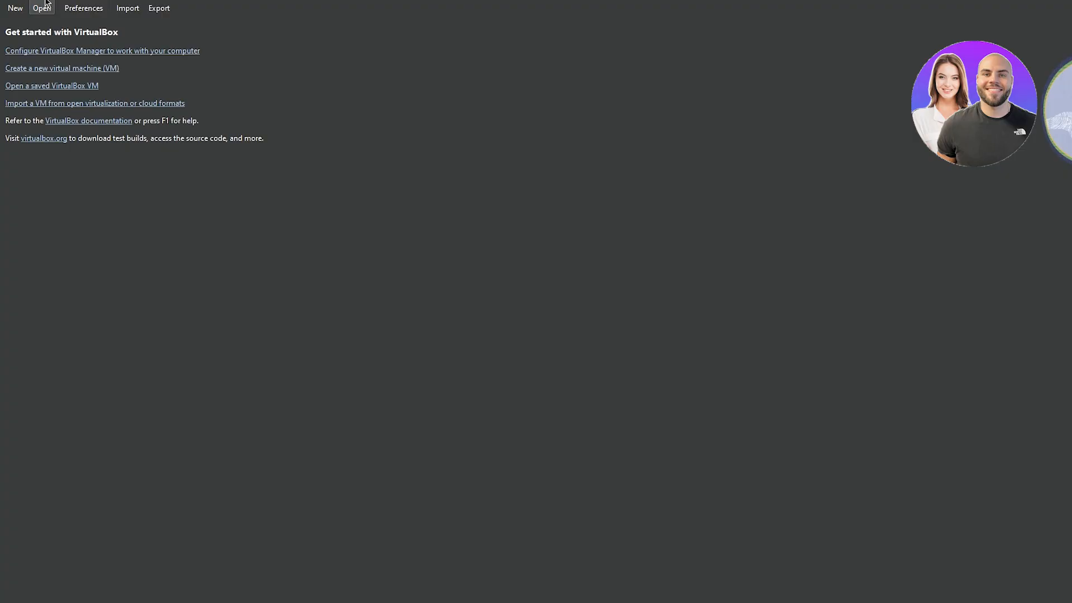
Start a new virtual machine named "first" and set its VM folder to Local Disk (D:).
left_click(13, 6)
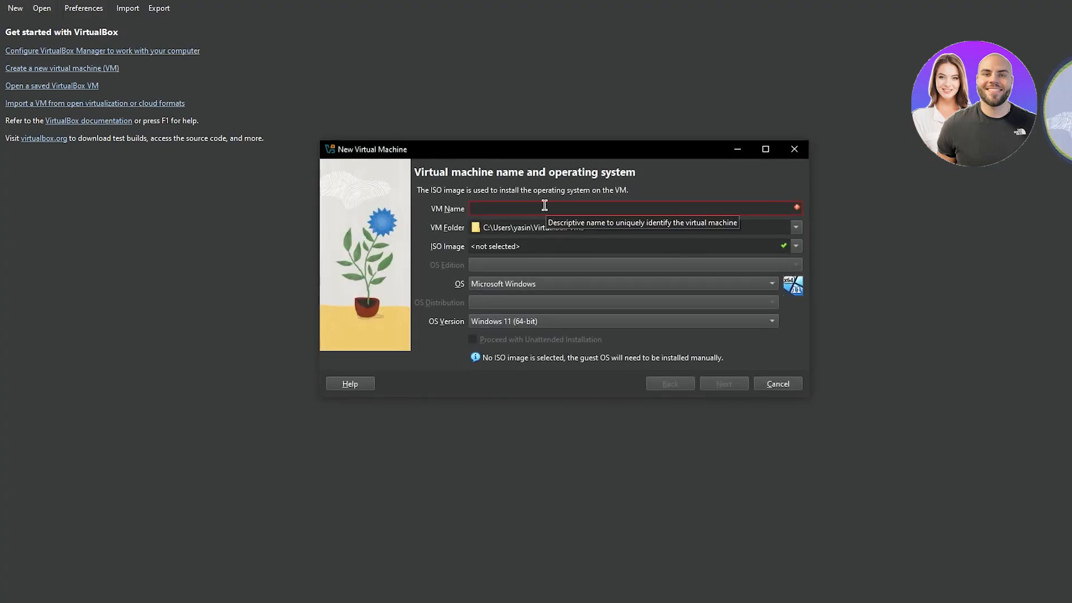
type("first")
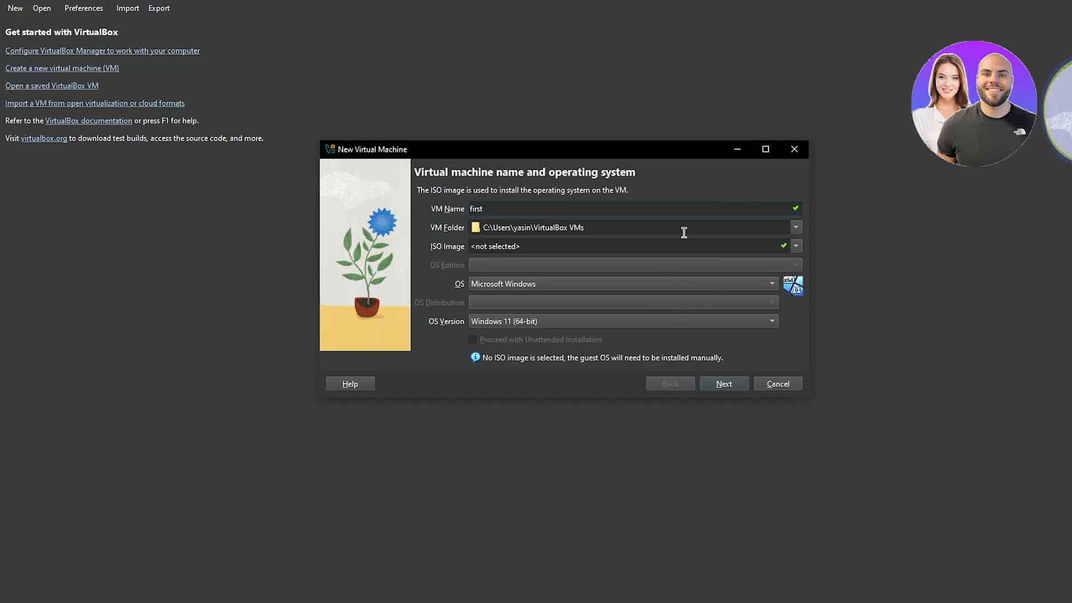
left_click(797, 229)
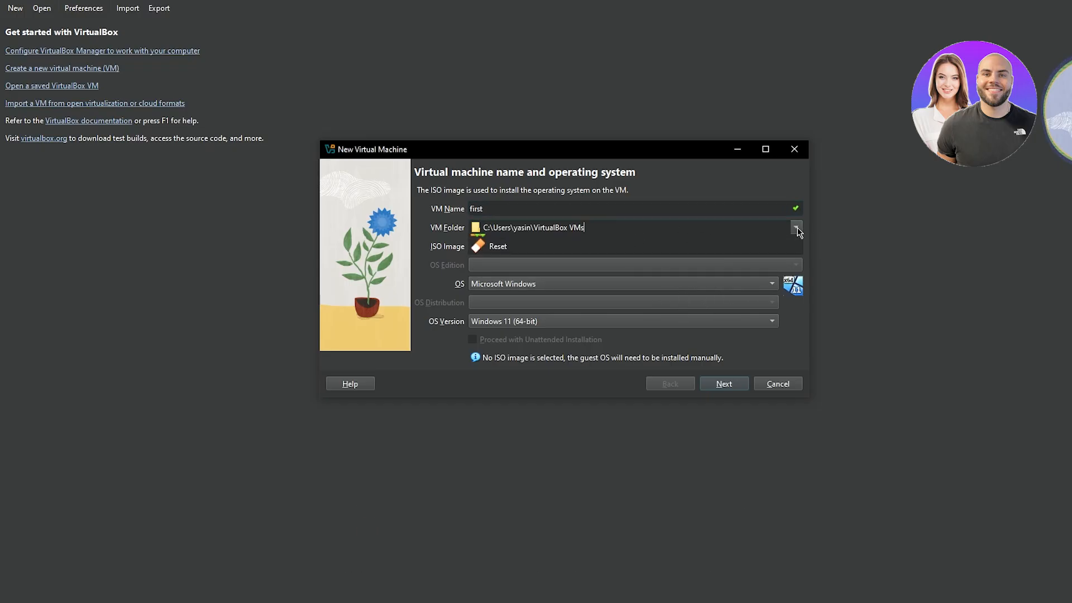
left_click(538, 267)
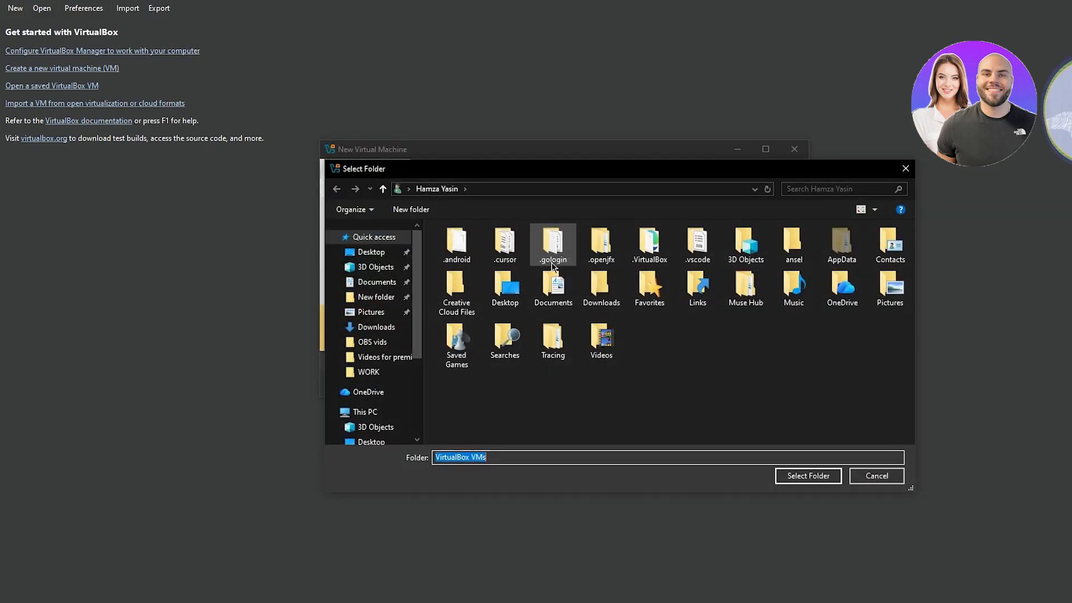
scroll(379, 397, "down", 2)
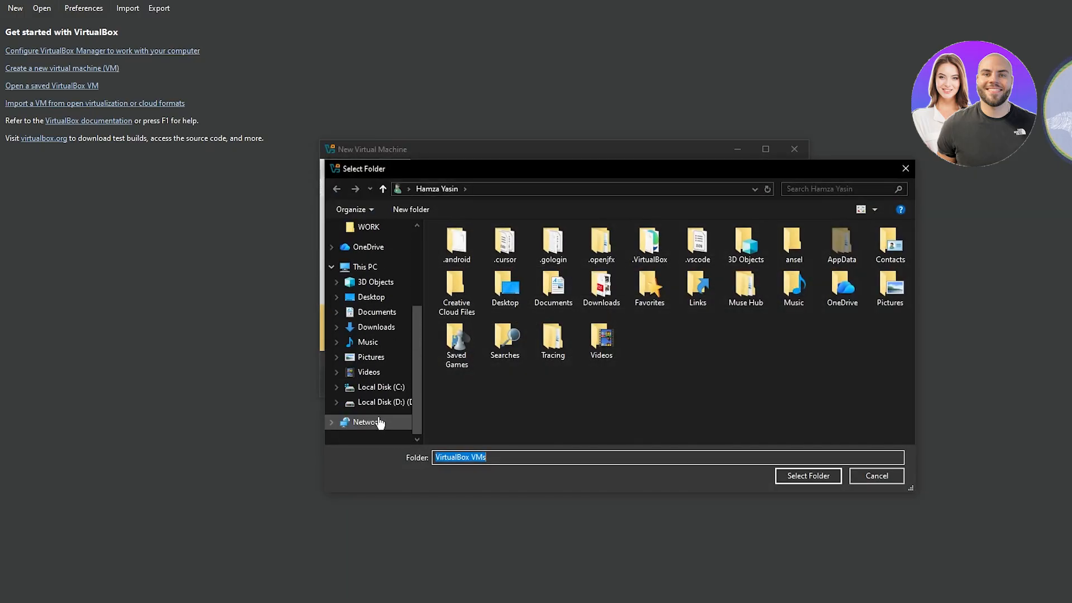
left_click(381, 402)
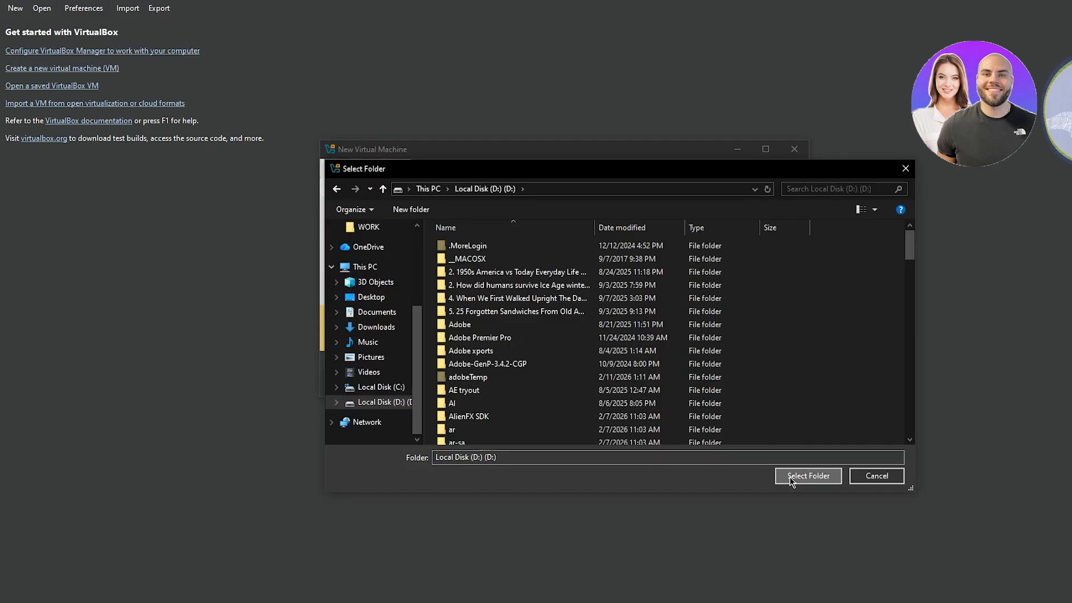
left_click(808, 476)
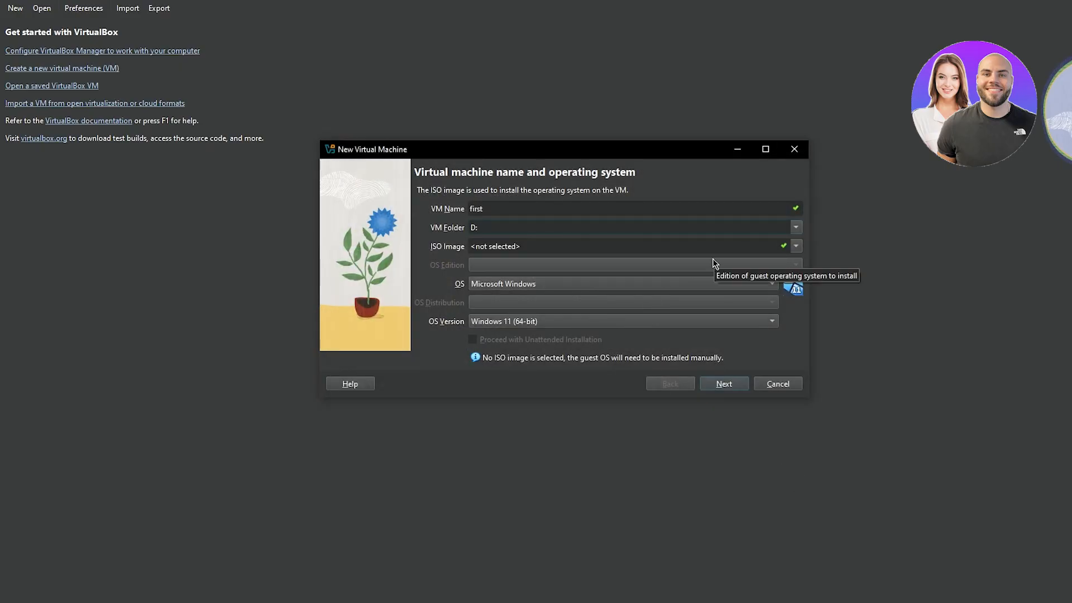
Create a folder named "virtua" on Local Disk (D:) and set it as the new machine's VM folder.
left_click(798, 227)
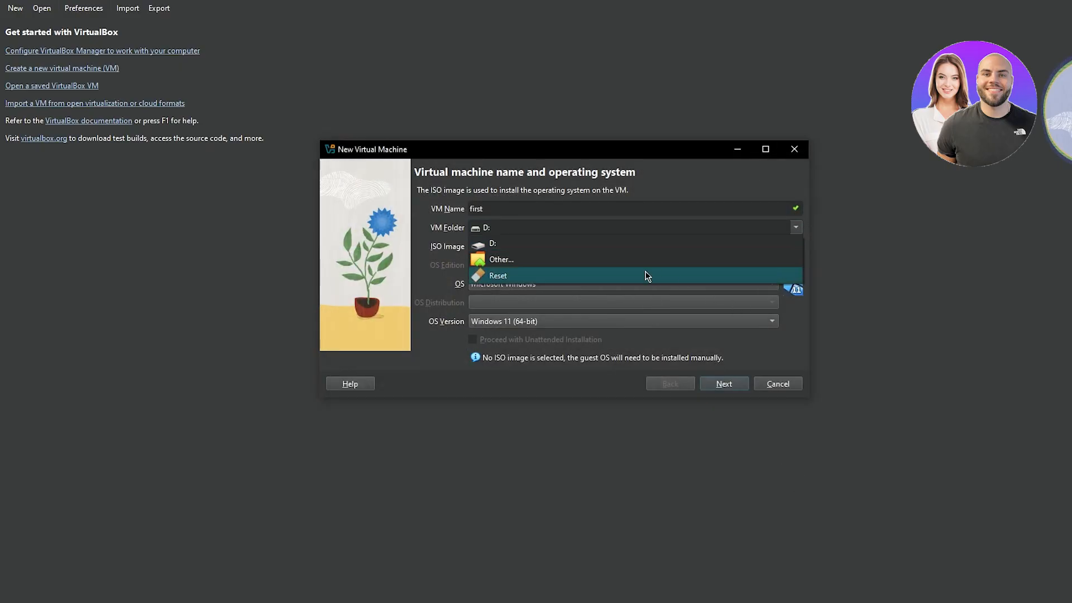
left_click(607, 261)
scroll(810, 296, "down", 7)
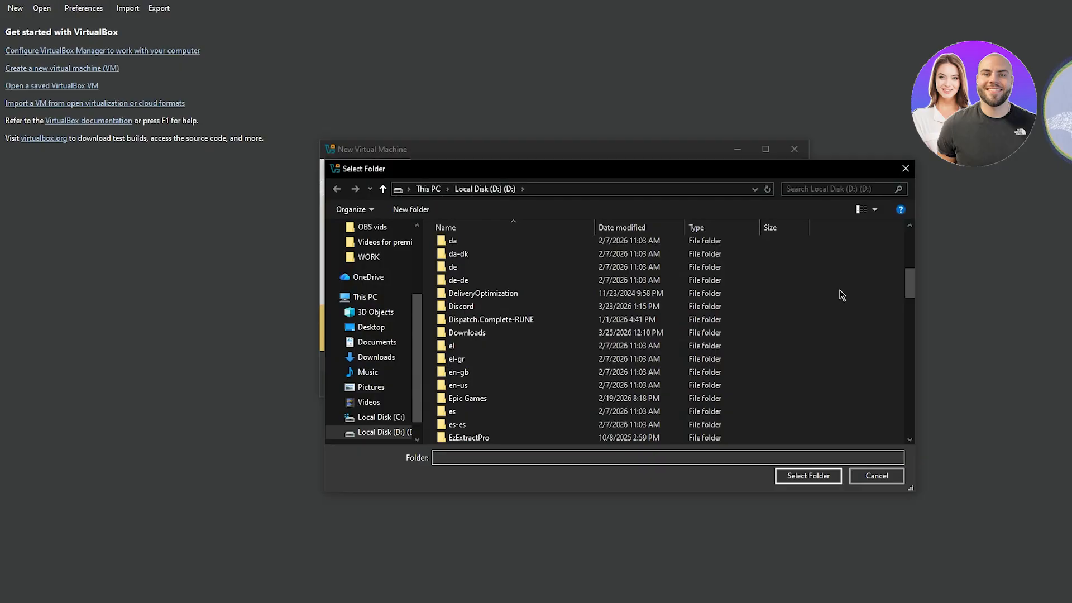
right_click(840, 290)
mouse_move(921, 413)
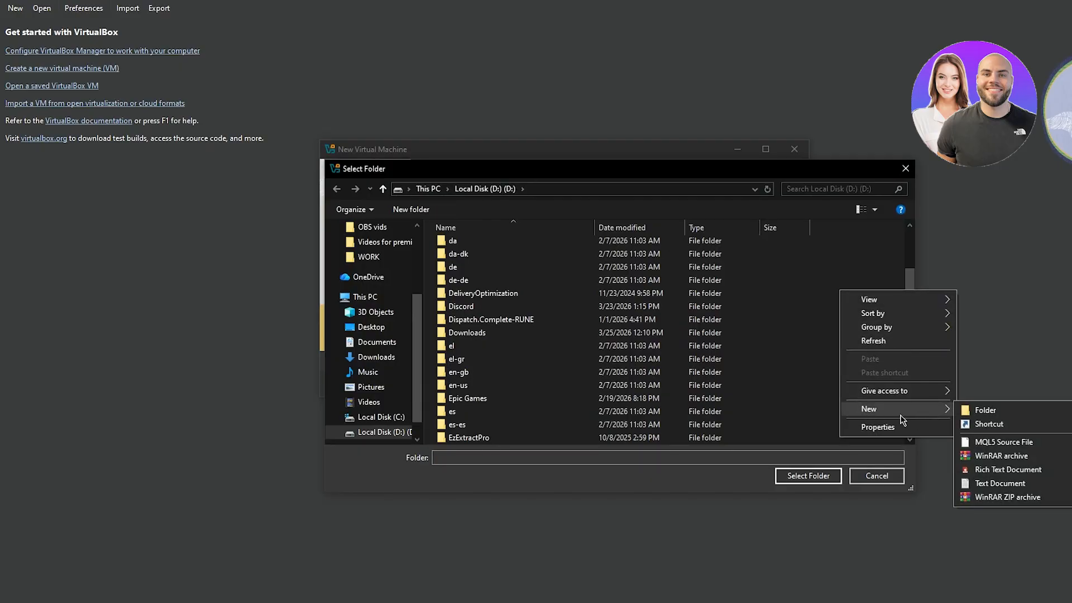
left_click(973, 407)
type("virtua")
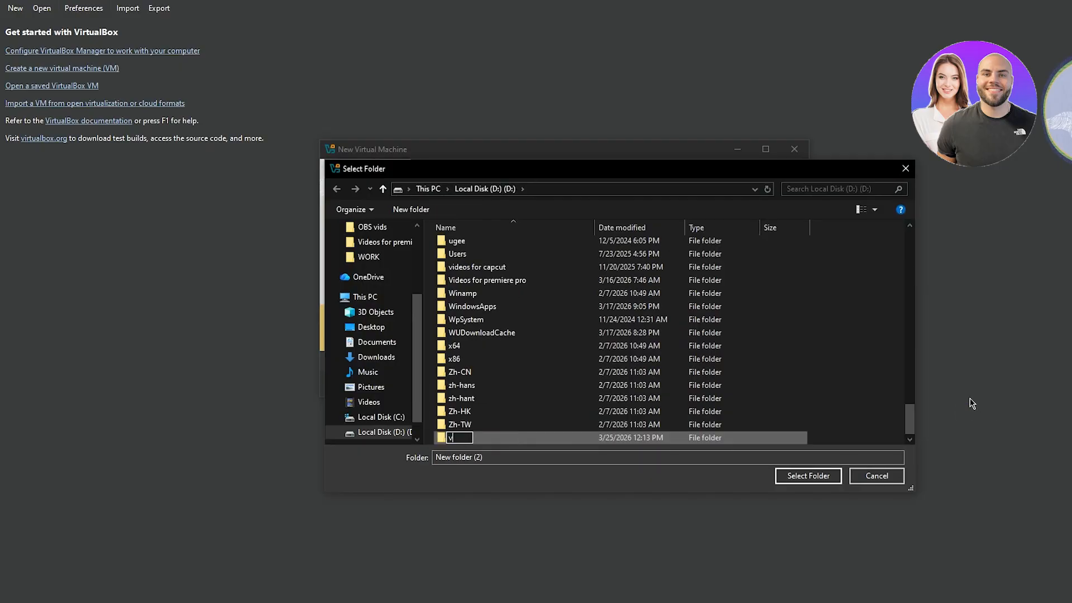
key("Return")
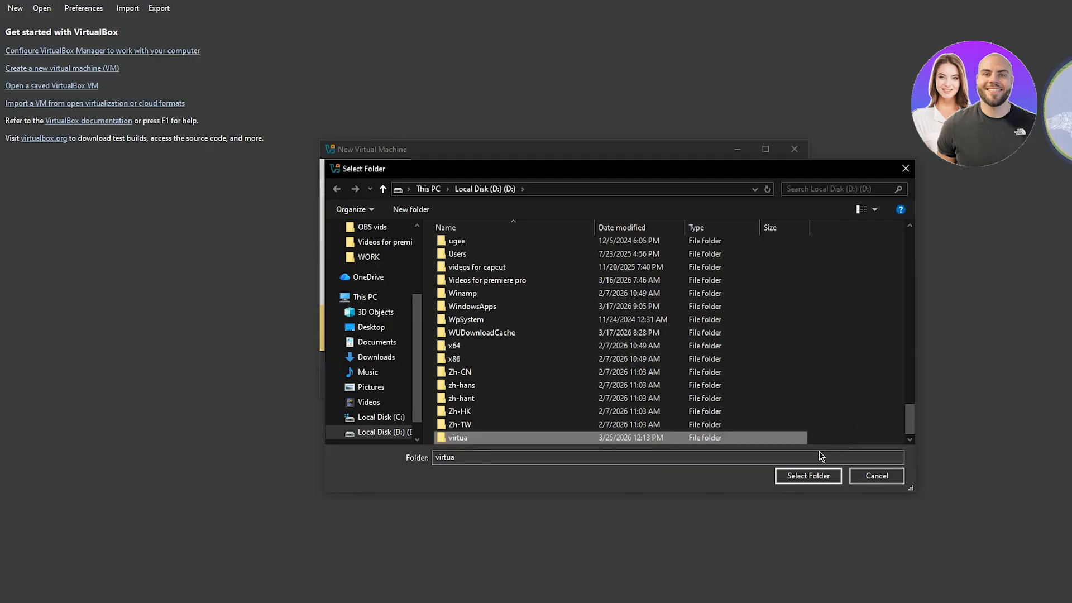
left_click(820, 476)
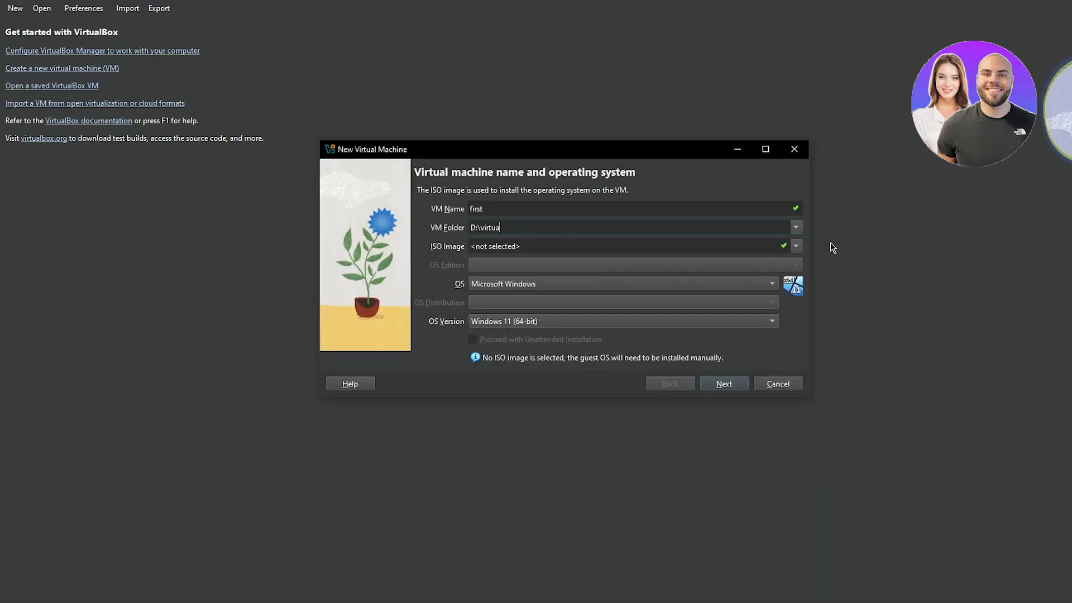
Leave the ISO image unselected, set the OS to Linux with the Oracle Linux distribution, and continue to the virtual hardware settings.
left_click(797, 246)
left_click(786, 247)
left_click(752, 284)
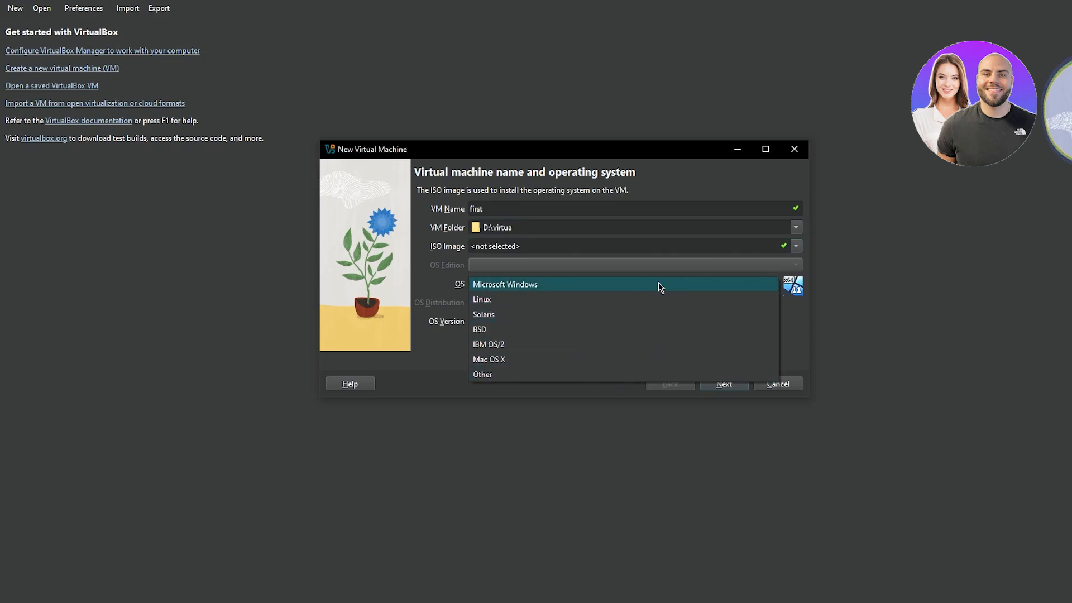
left_click(664, 265)
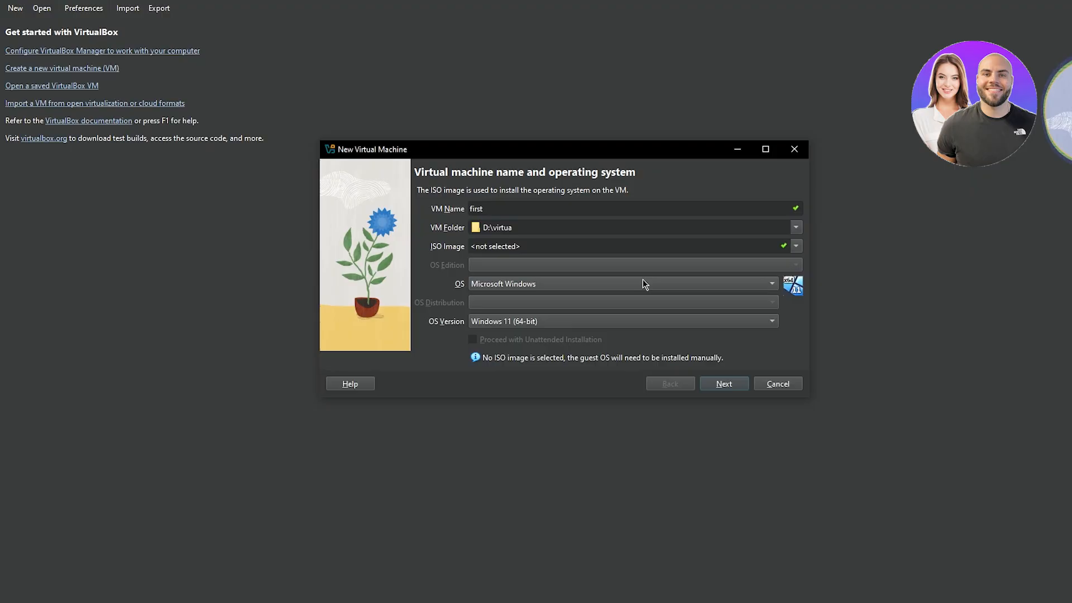
left_click(567, 285)
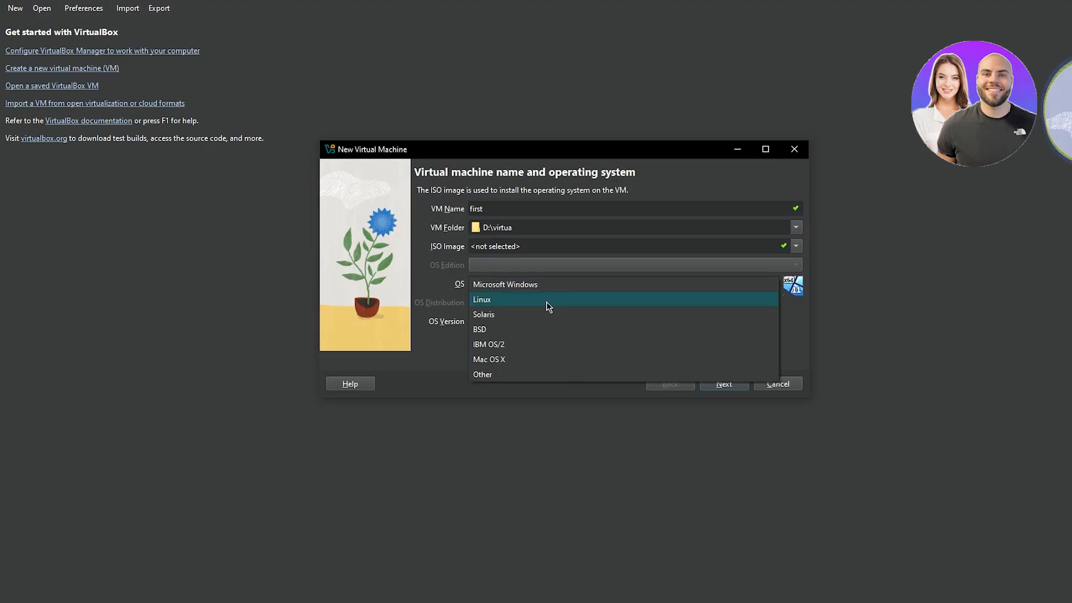
left_click(547, 305)
left_click(579, 302)
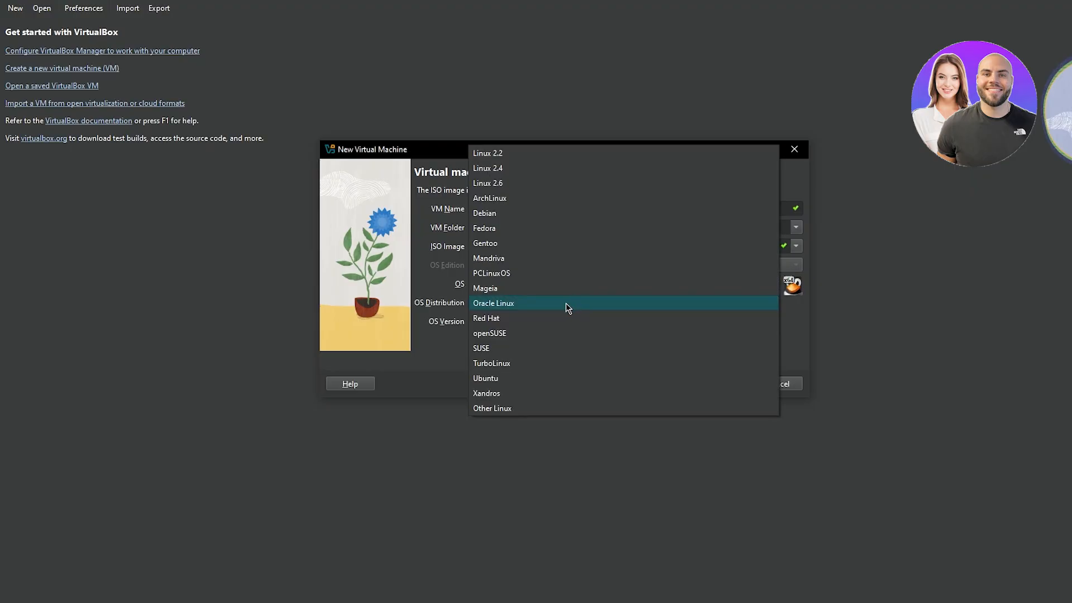
left_click(565, 302)
left_click(720, 385)
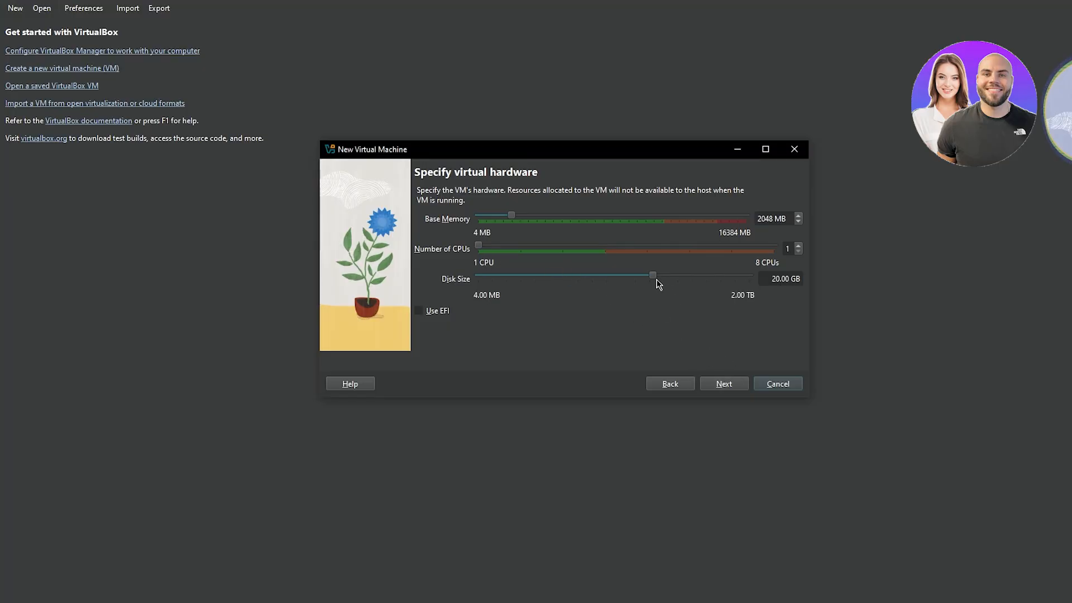
Reduce the virtual disk size to about 5.15 GB and finish creating the virtual machine.
left_click_drag(653, 276, 628, 277)
left_click(726, 384)
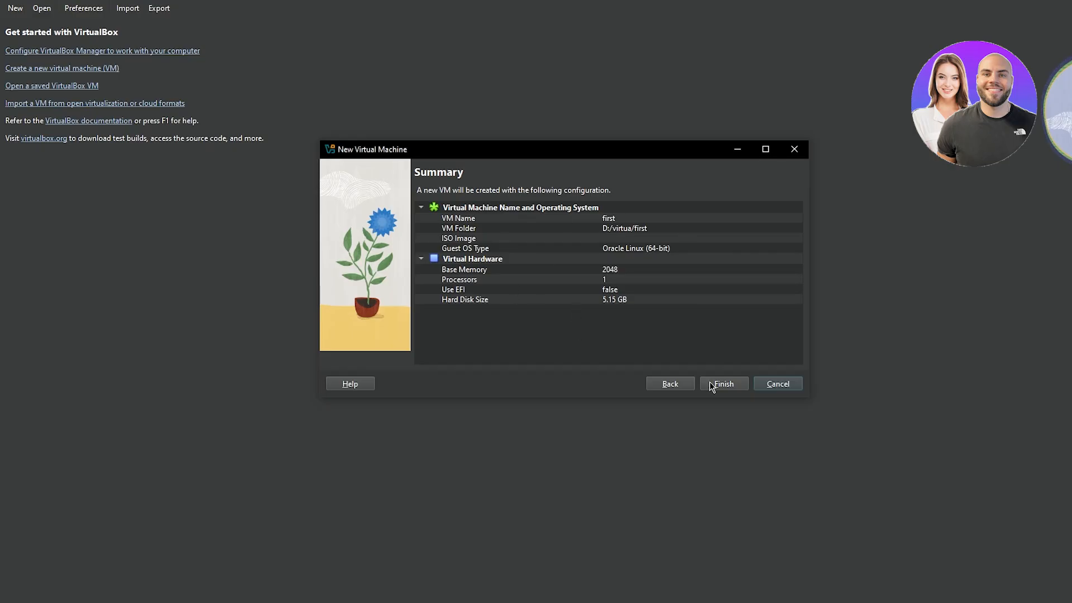
left_click(726, 383)
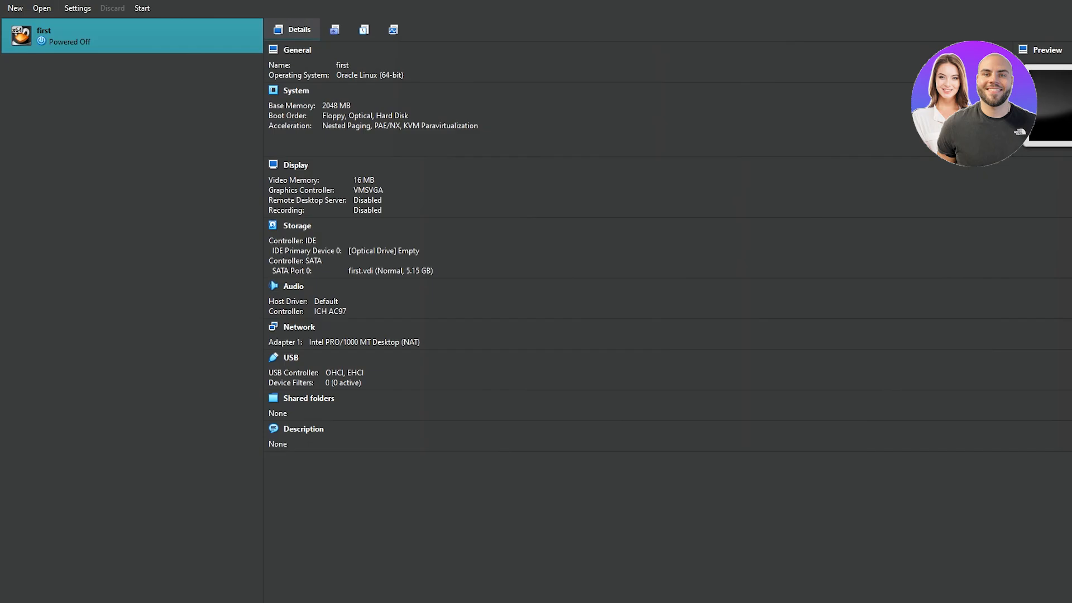
Switch to the web browser, search for "linux distributions iso" in a new tab, and look over the results.
mouse_move(555, 589)
left_click(391, 560)
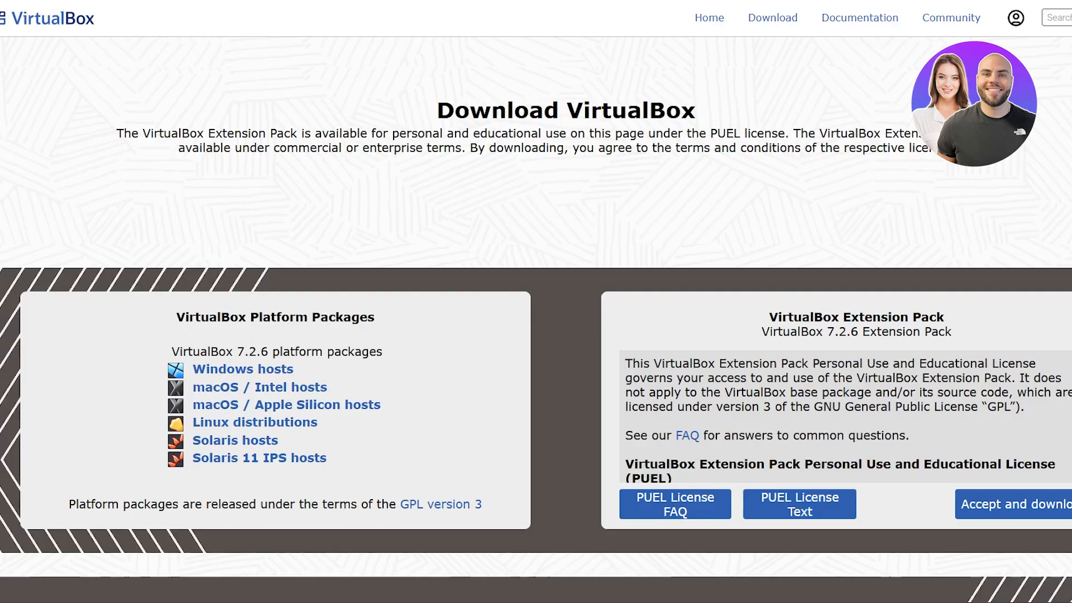
key("ctrl+t")
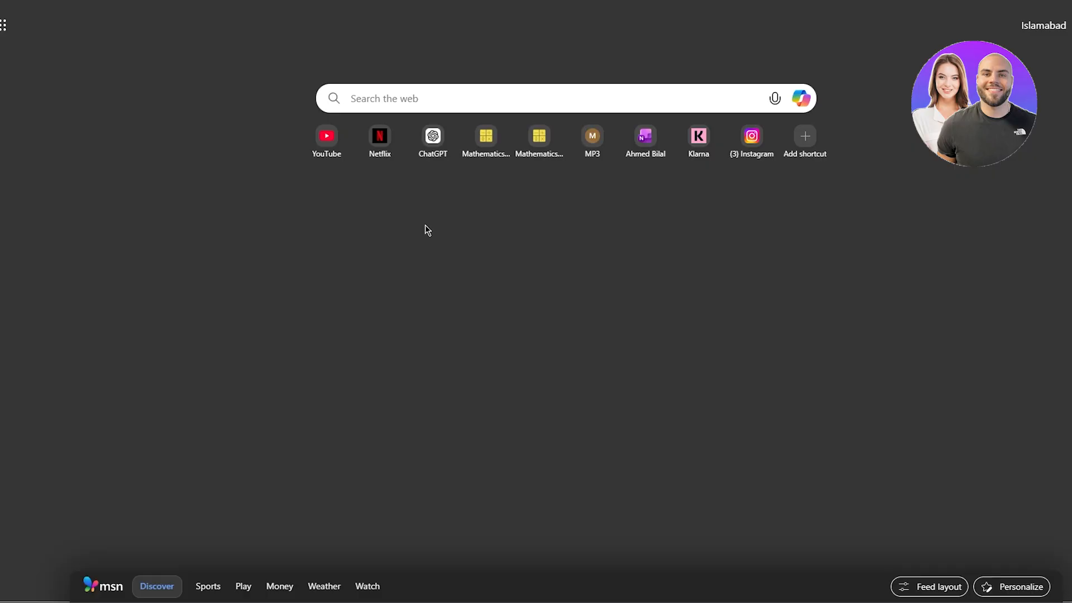
type("linu")
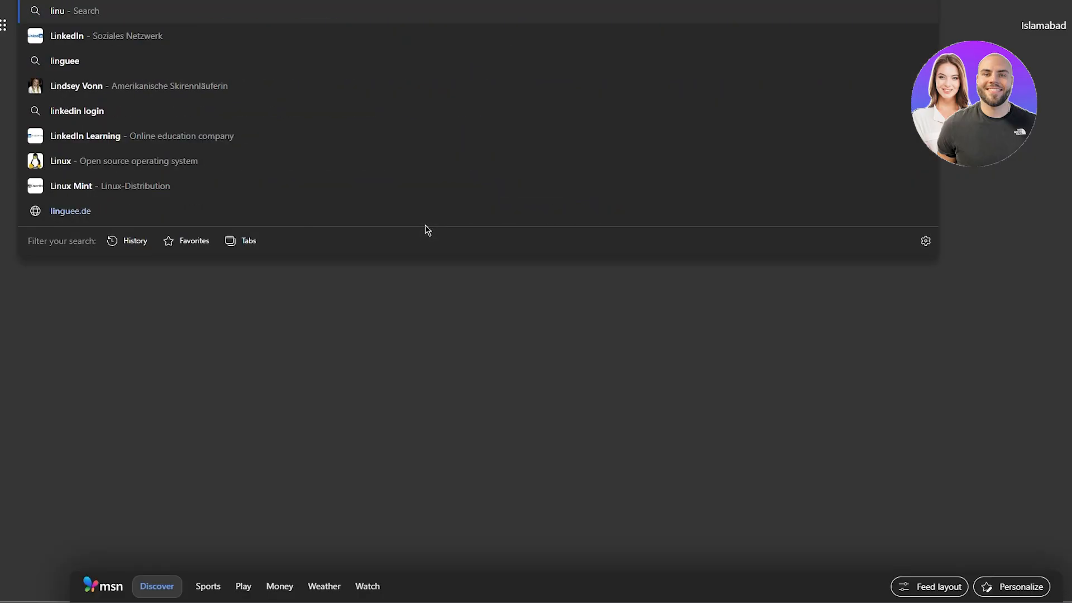
type("x distributions iso")
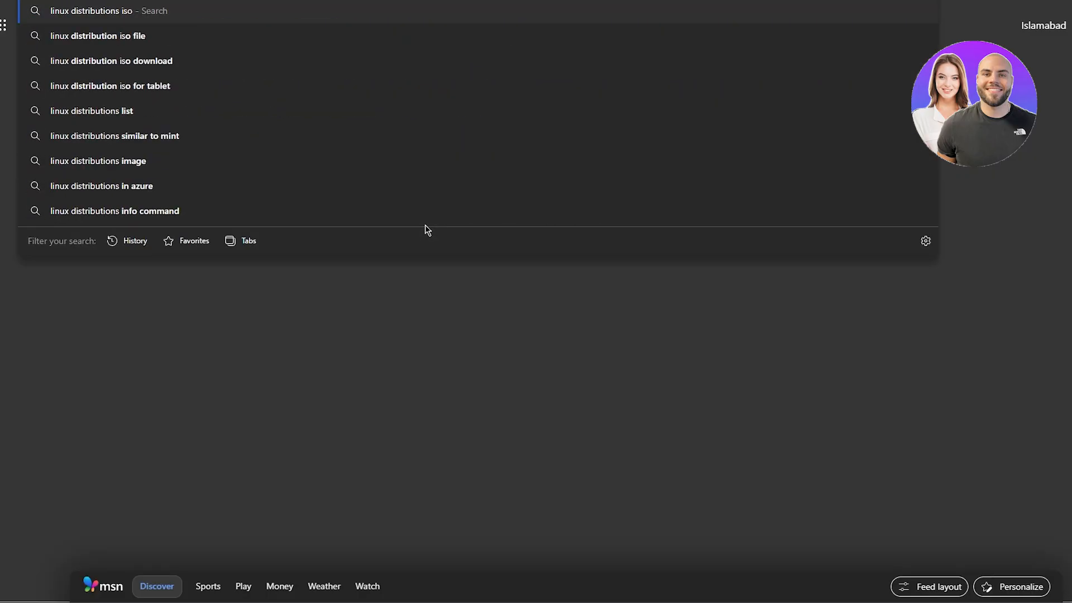
key("Return")
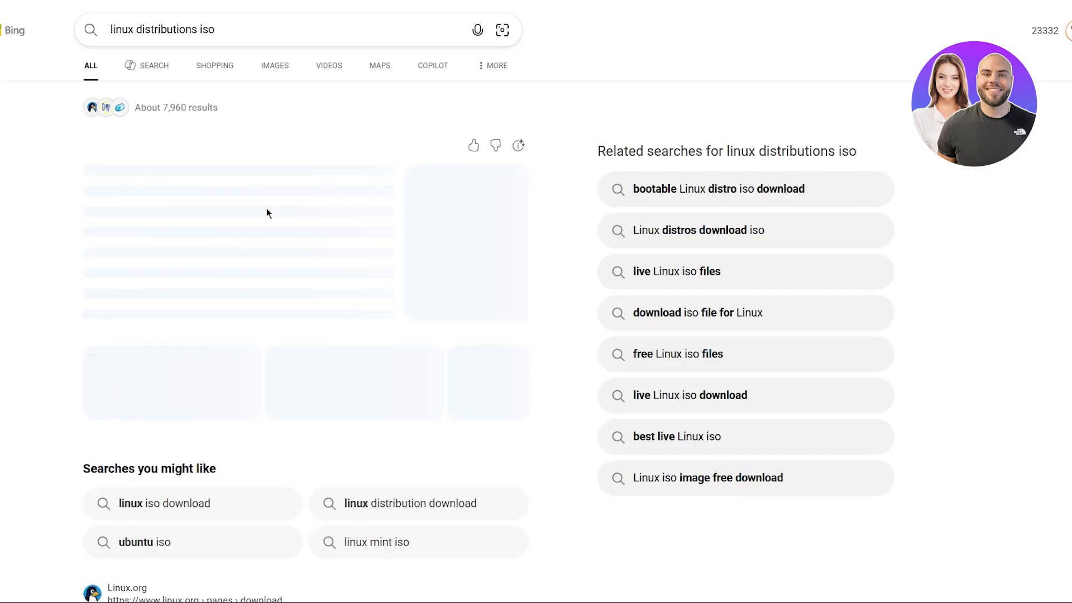
scroll(264, 214, "down", 3)
scroll(234, 330, "up", 2)
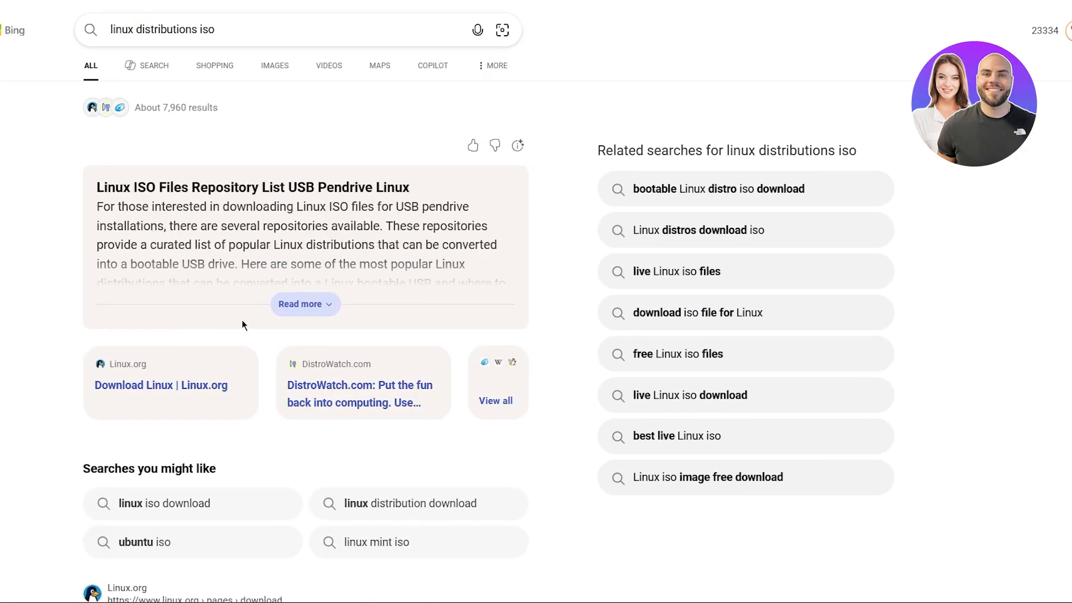
scroll(229, 316, "down", 6)
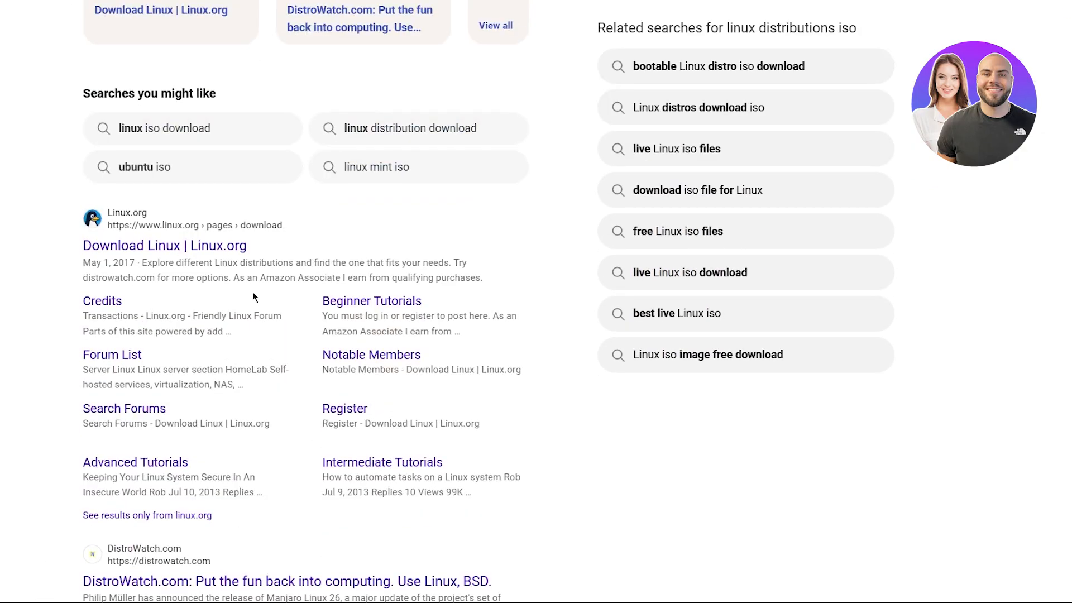
scroll(242, 263, "up", 4)
scroll(241, 263, "up", 2)
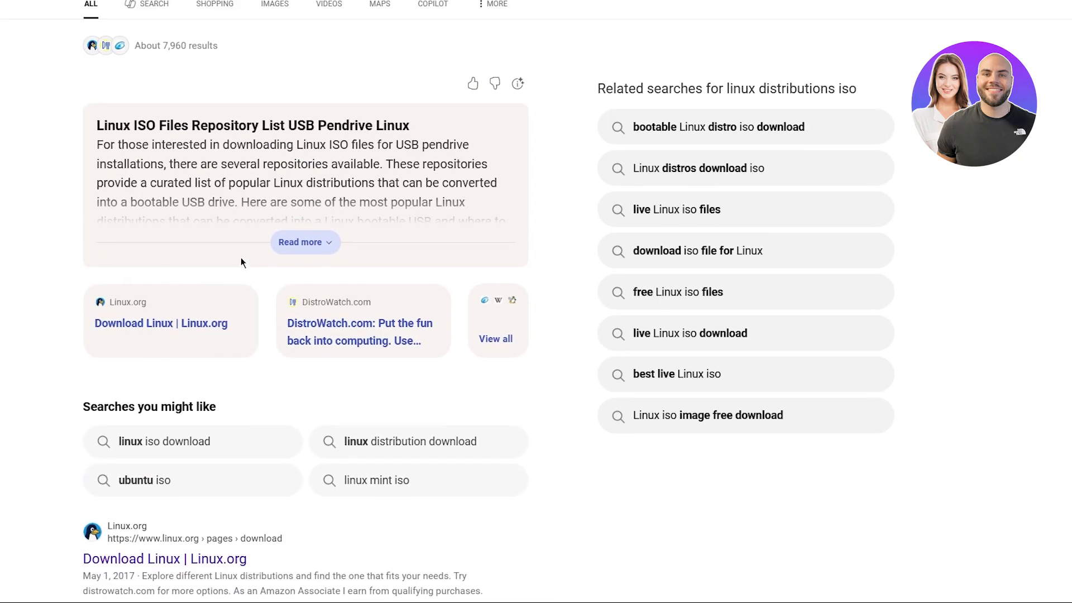
Refine the web search to "linux distributions iso ubuntu".
left_click(257, 20)
type("ubuntu")
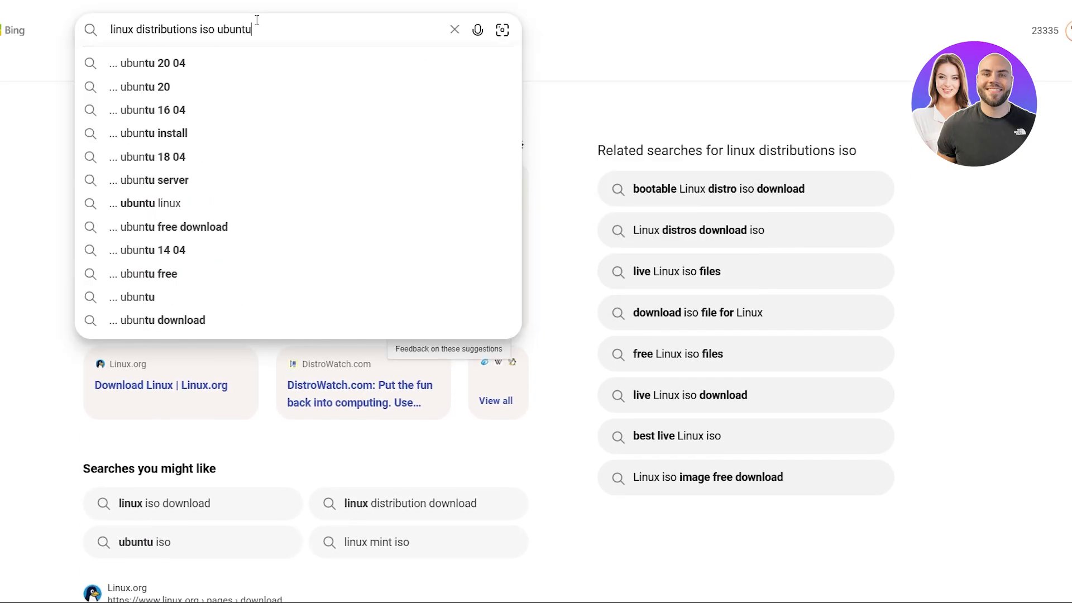
key("Return")
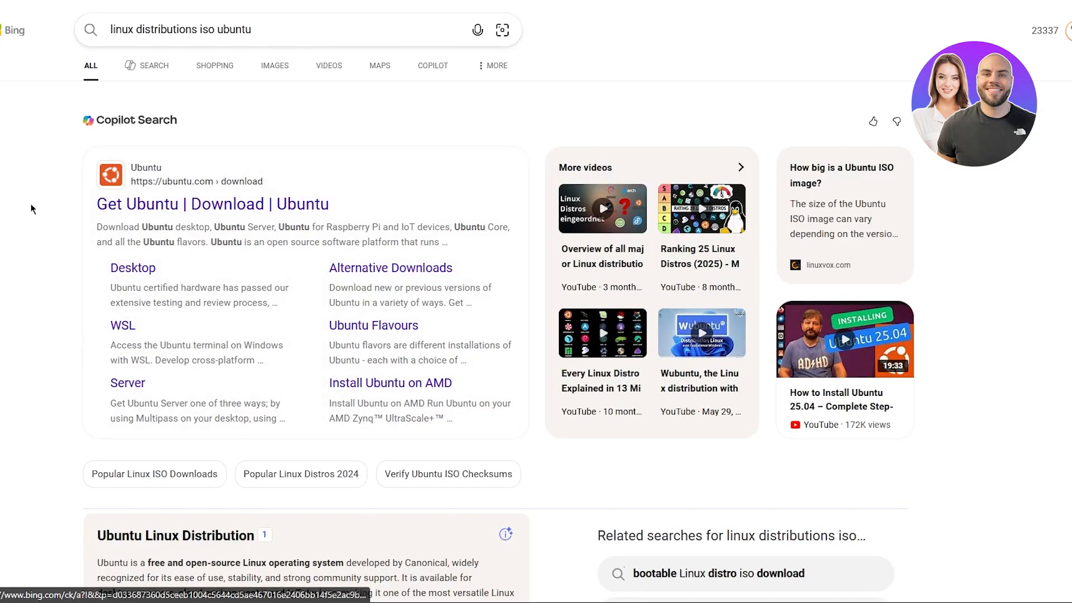
Return to the "linux distributions iso" results, open the Download Linux page on Linux.org, and follow its Ubuntu download link.
scroll(32, 209, "down", 4)
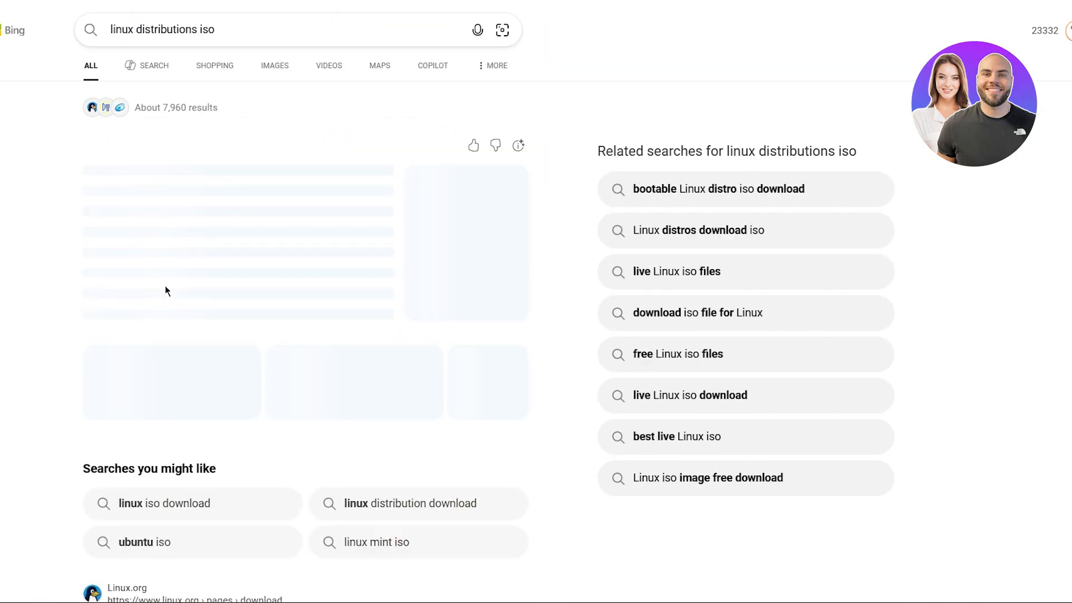
scroll(165, 289, "down", 6)
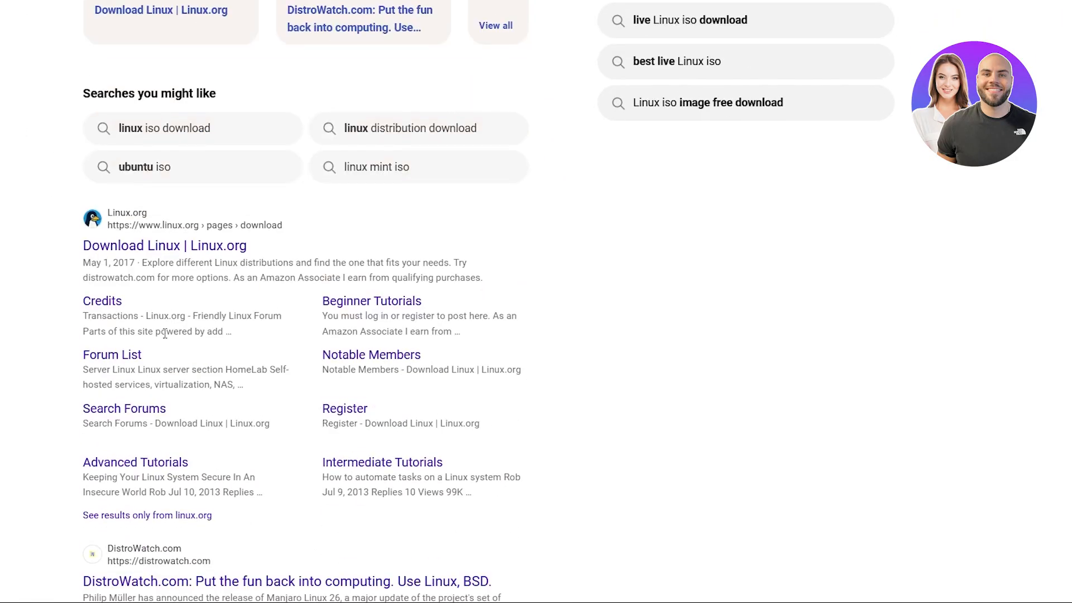
left_click(196, 250)
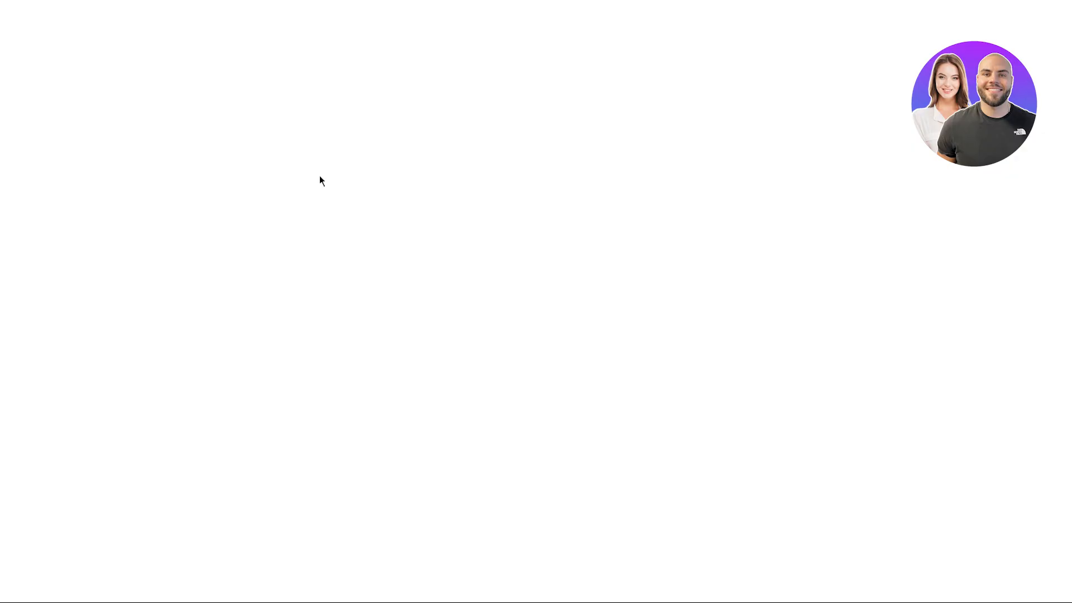
scroll(95, 204, "down", 3)
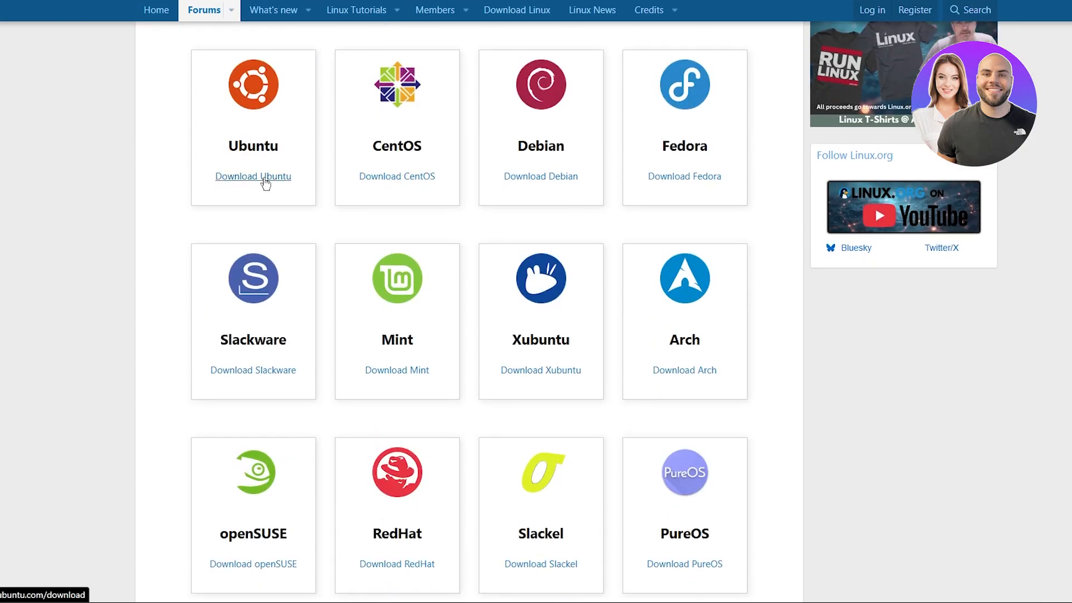
left_click(265, 178)
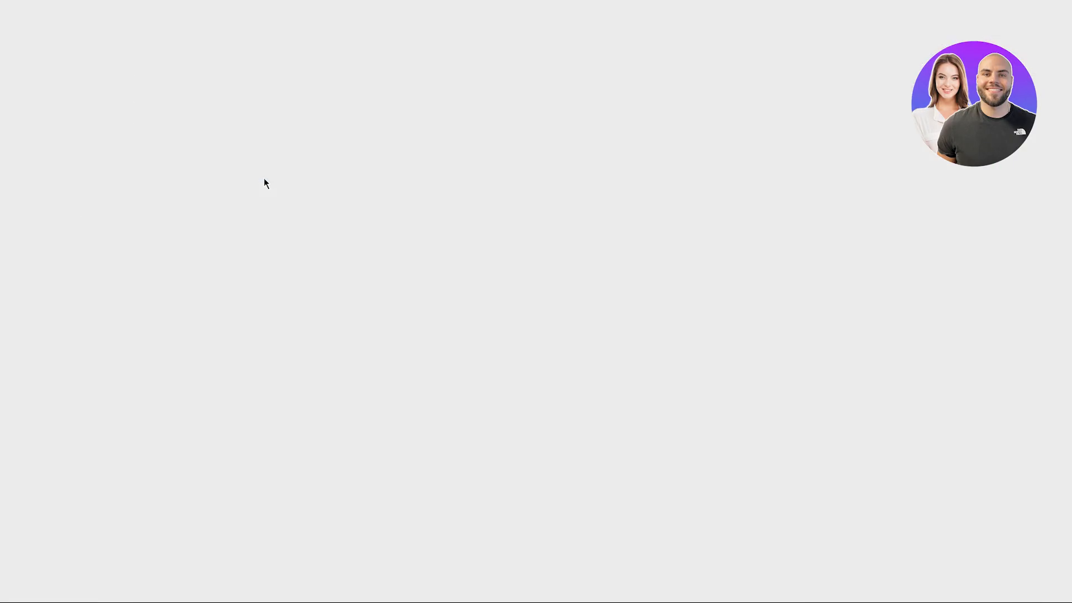
Examine the Ubuntu editions and download options offered on the Download Ubuntu page.
scroll(384, 151, "down", 2)
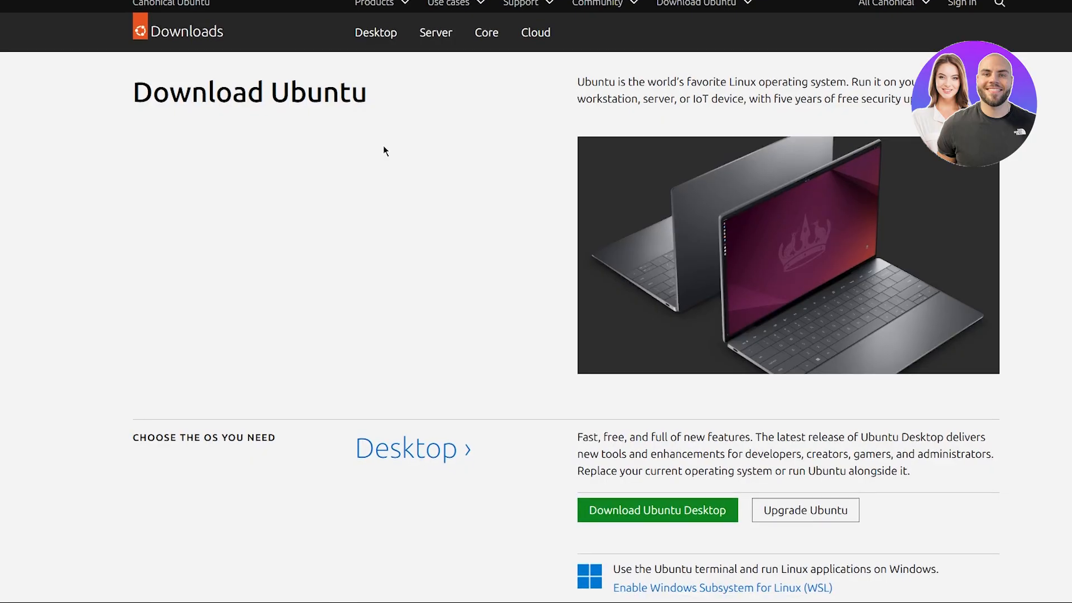
scroll(386, 146, "down", 4)
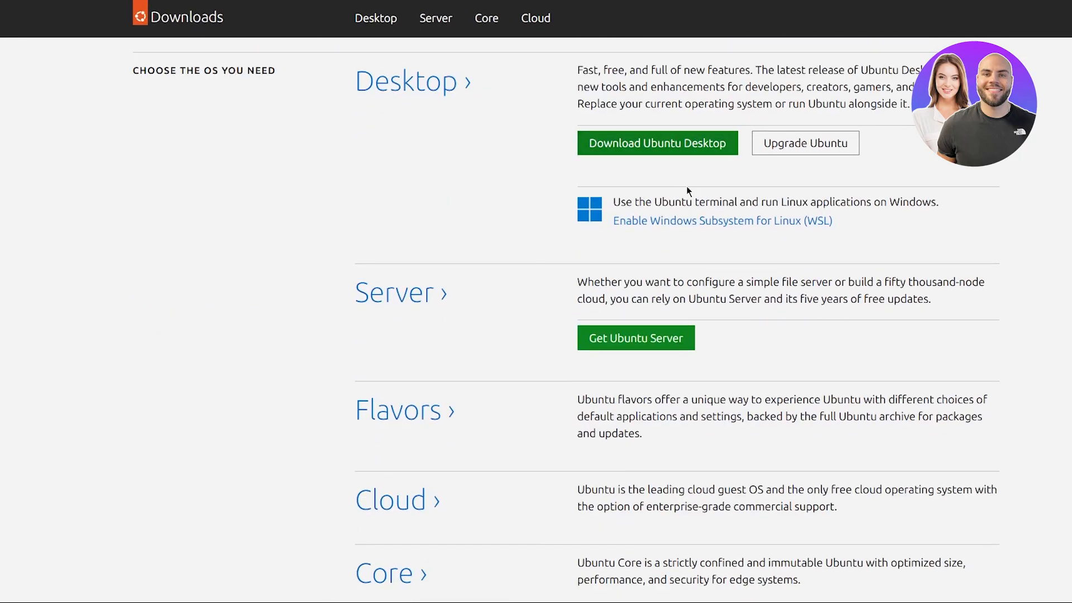
scroll(669, 126, "down", 9)
scroll(617, 247, "down", 8)
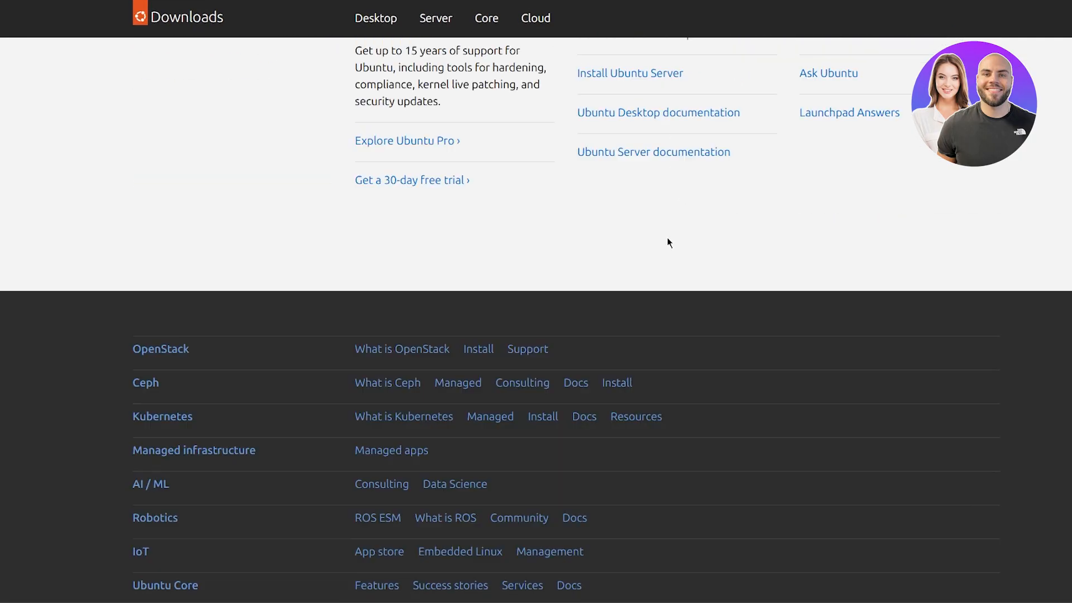
scroll(668, 242, "up", 20)
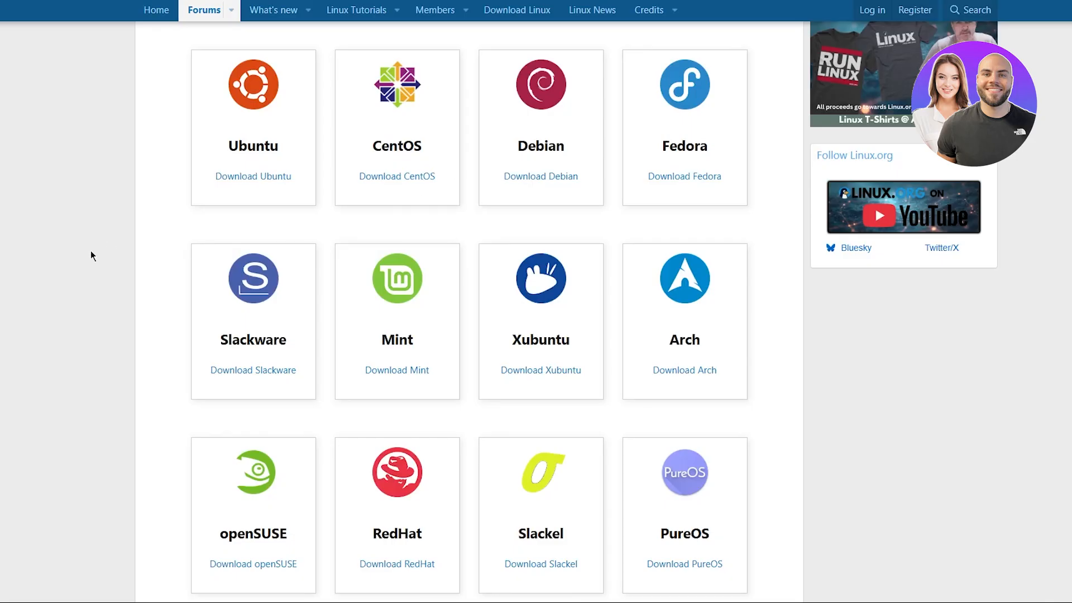
Go back to Linux.org's Download Linux page and look through the whole list of distributions.
scroll(96, 243, "up", 3)
scroll(106, 232, "down", 17)
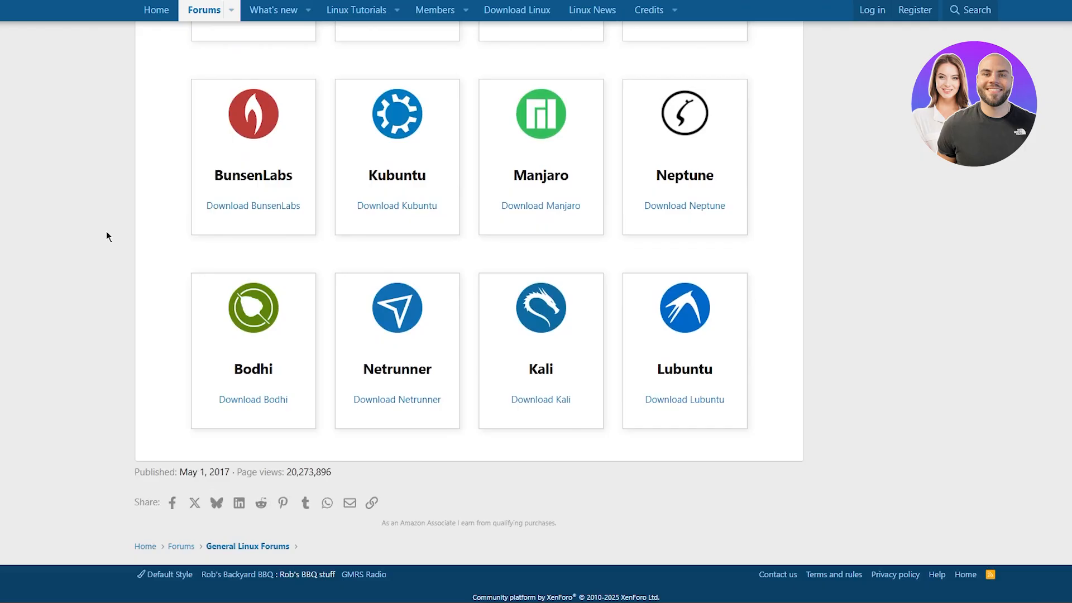
scroll(106, 232, "down", 1)
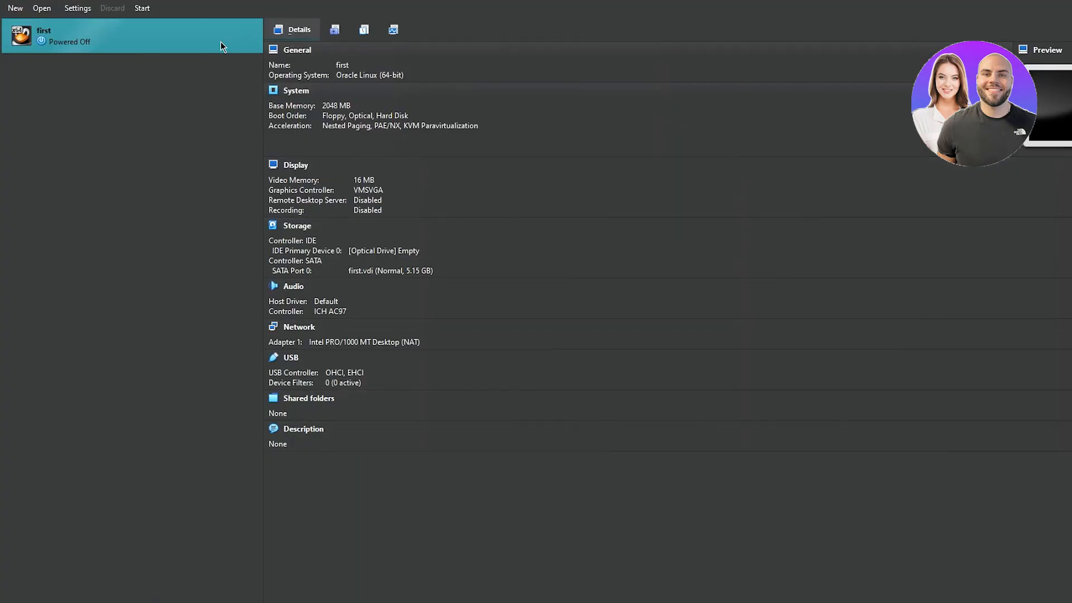
Start the virtual machine "first" with its graphical interface.
right_click(74, 39)
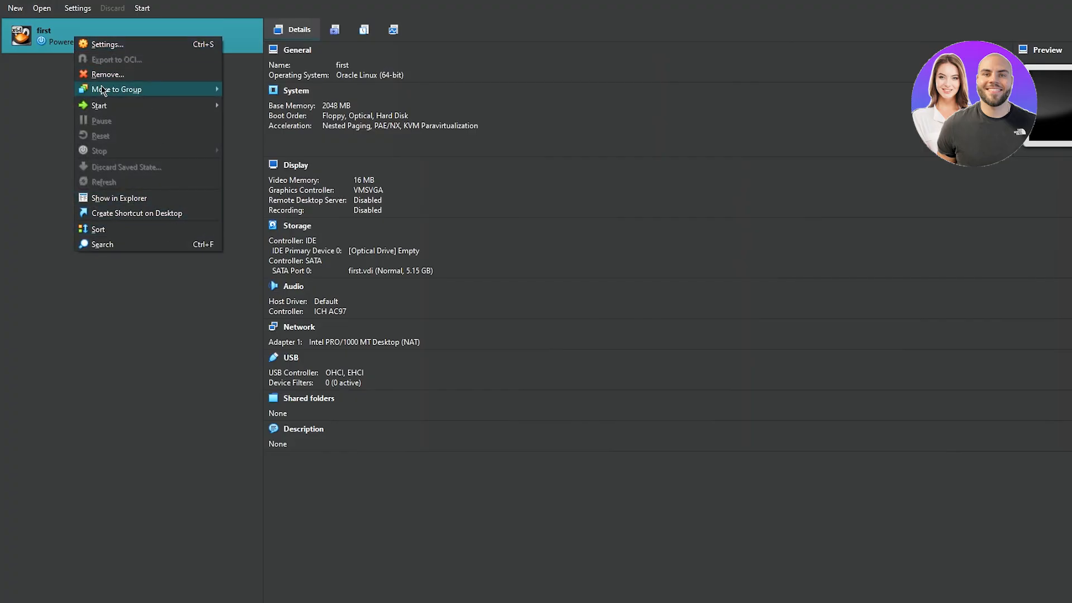
mouse_move(119, 106)
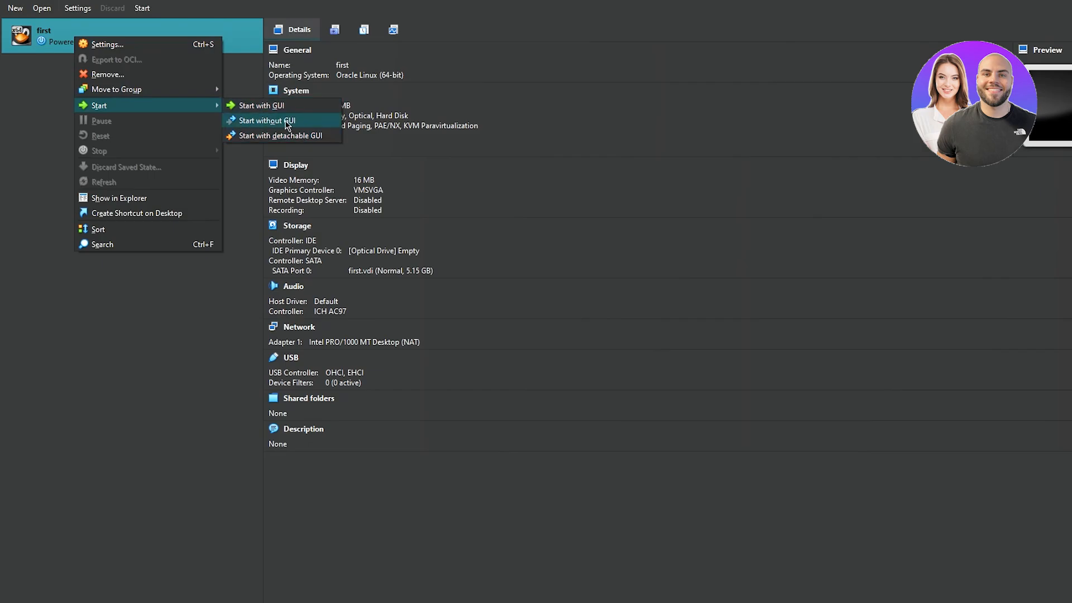
left_click(271, 108)
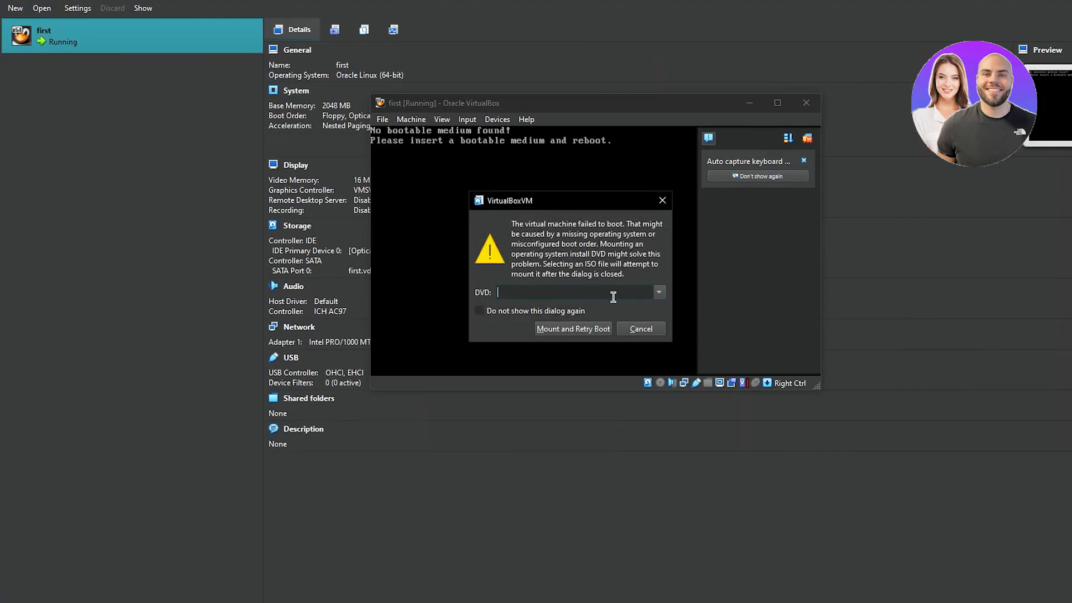
Check which installation DVD images the boot failure dialog offers, and dismiss it without mounting one.
left_click(659, 293)
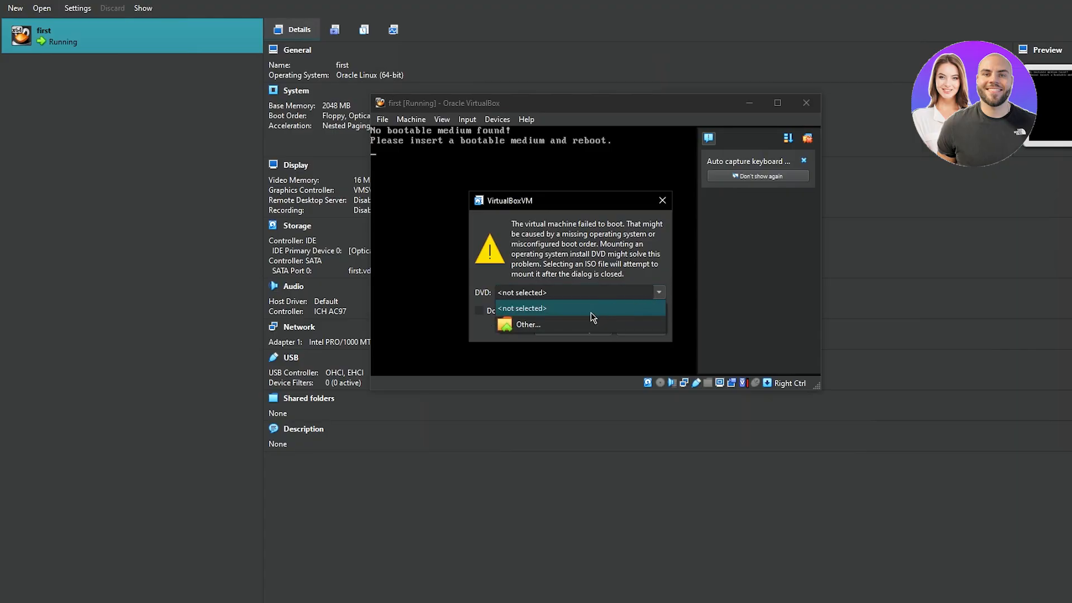
left_click(659, 291)
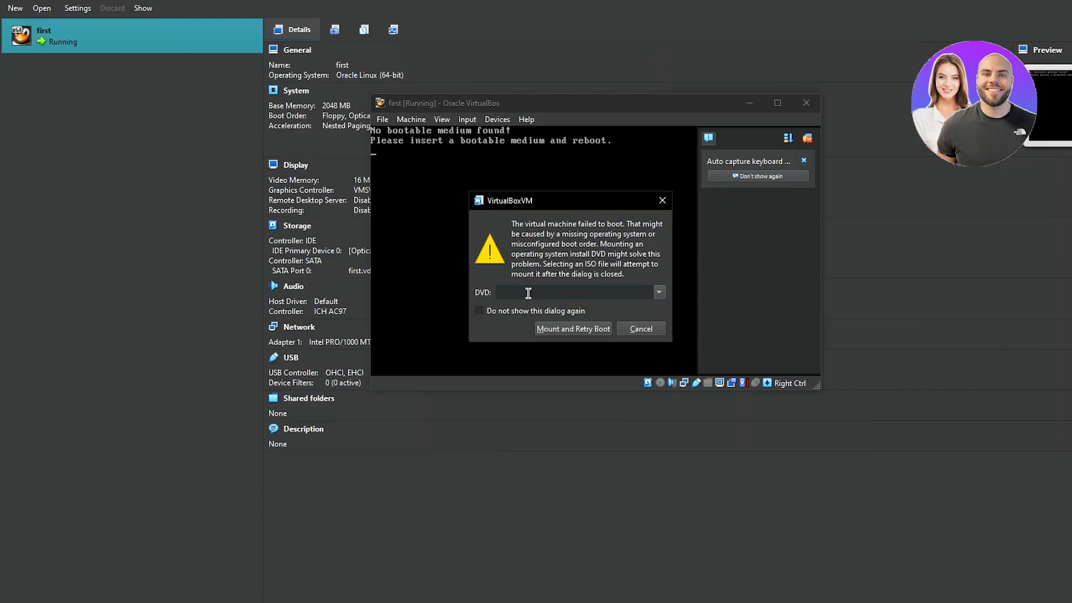
left_click(634, 329)
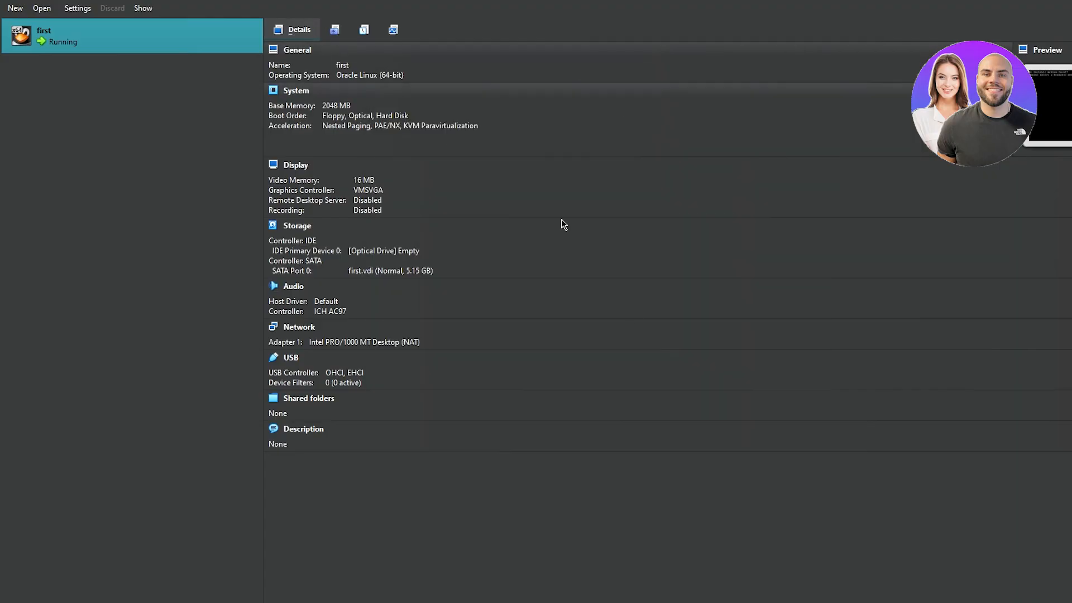
Bring the window of the running machine "first" back to the front and close it by powering off the machine.
left_click(726, 602)
left_click(812, 92)
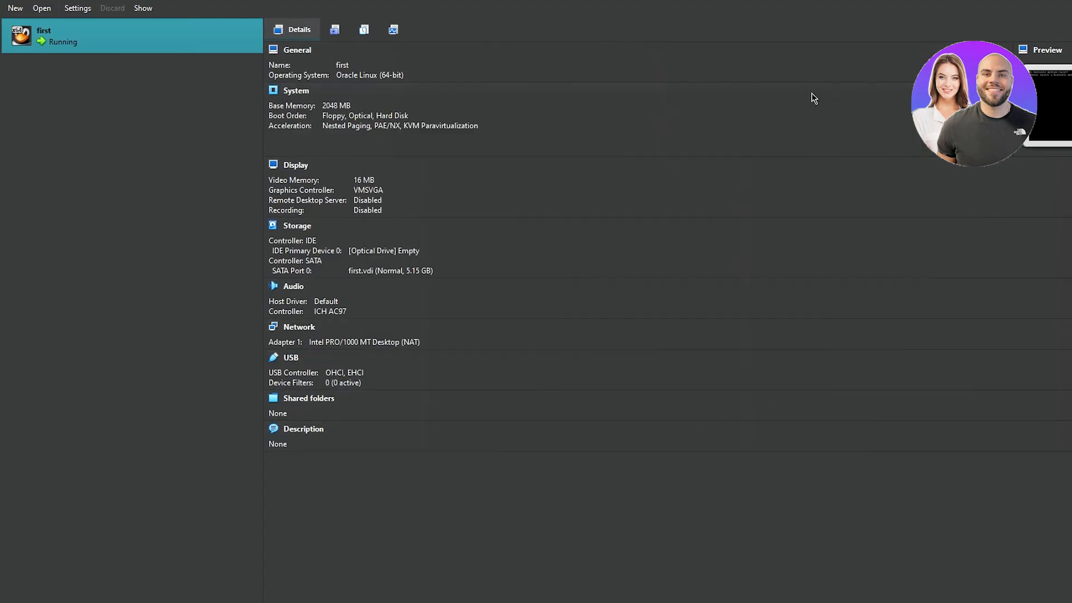
left_click(742, 602)
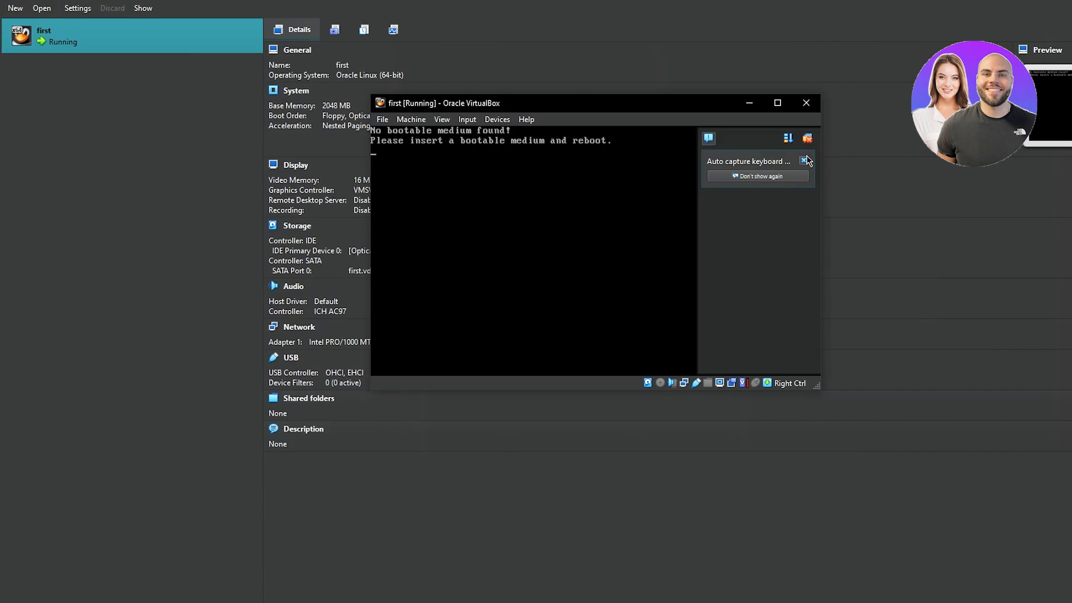
left_click(806, 103)
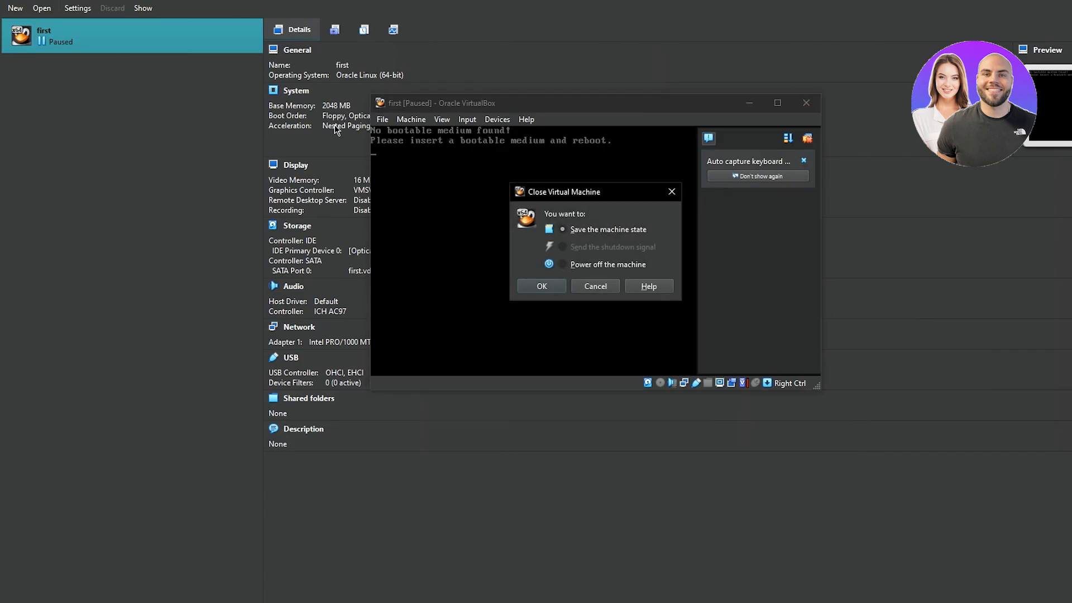
left_click(585, 265)
left_click(561, 287)
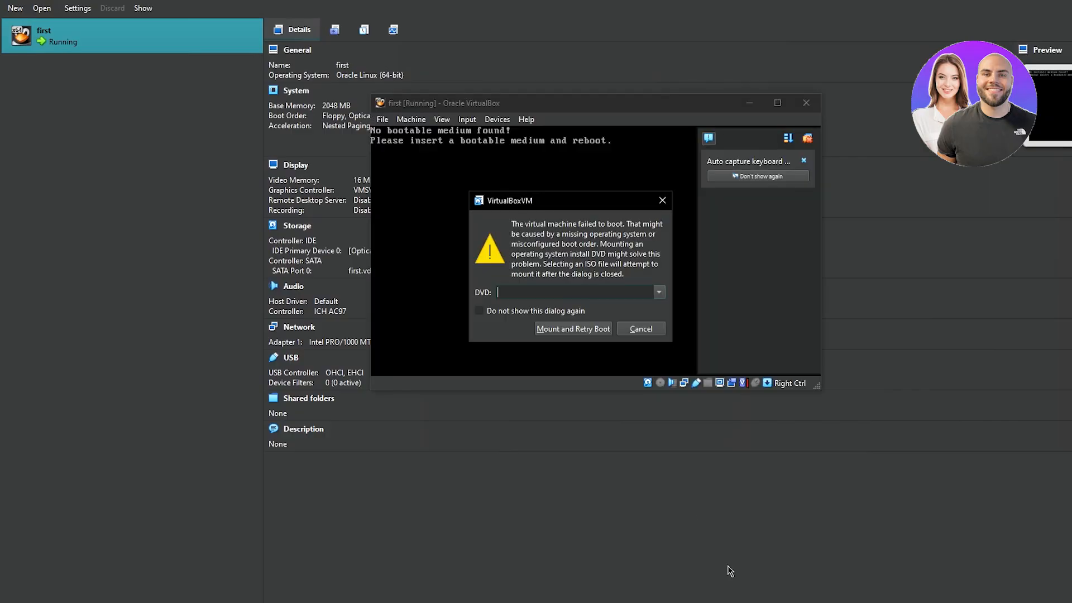
Dismiss the boot failure dialog of the machine "first" without mounting an image, and close the machine's window.
left_click(662, 200)
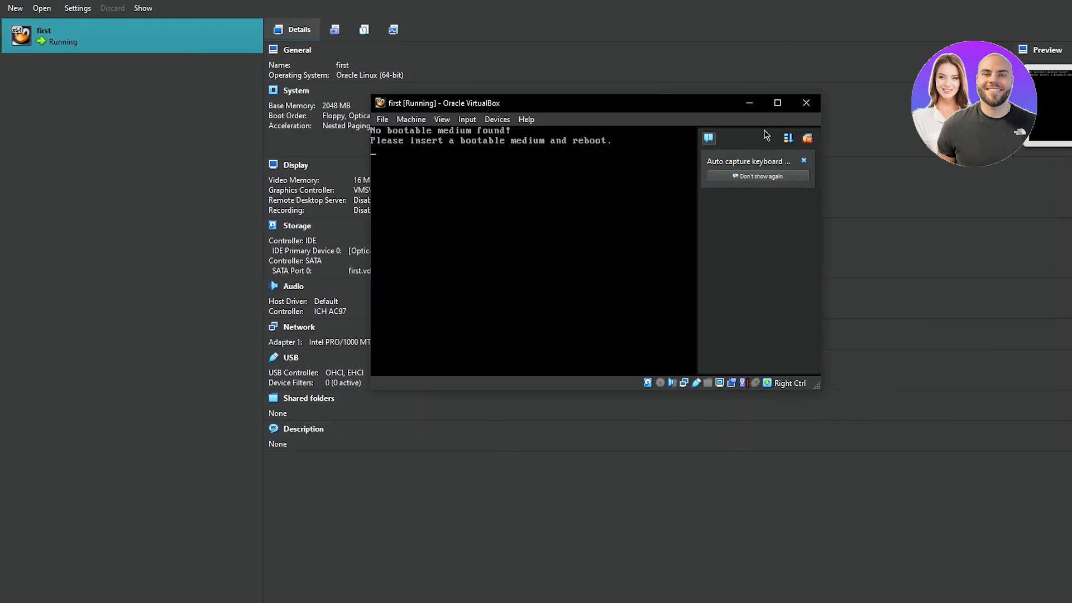
left_click(806, 103)
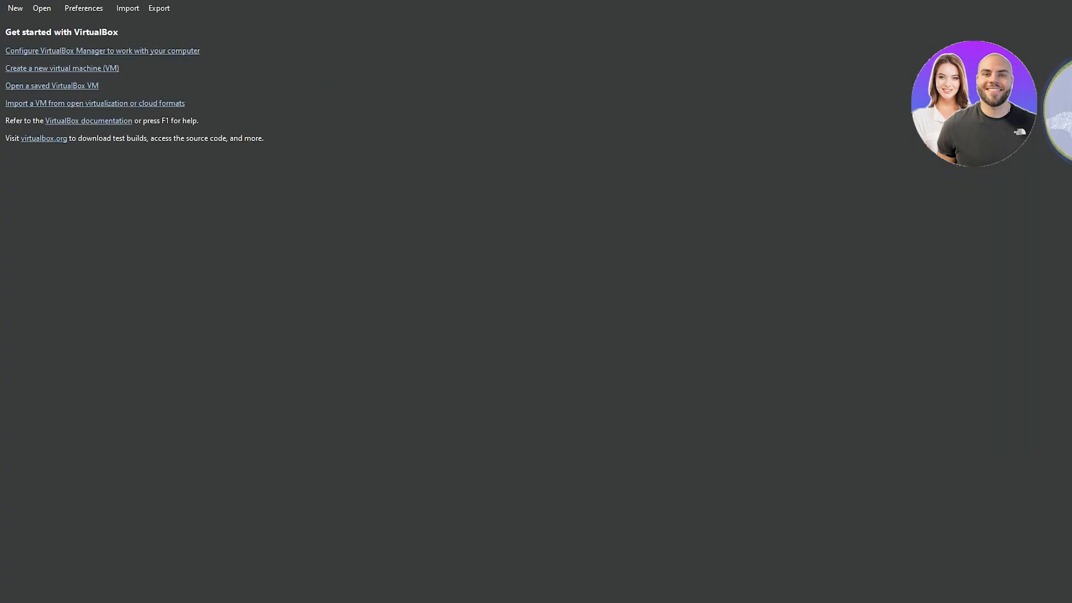
View the VirtualBox general preferences and close them without changing anything.
left_click(84, 8)
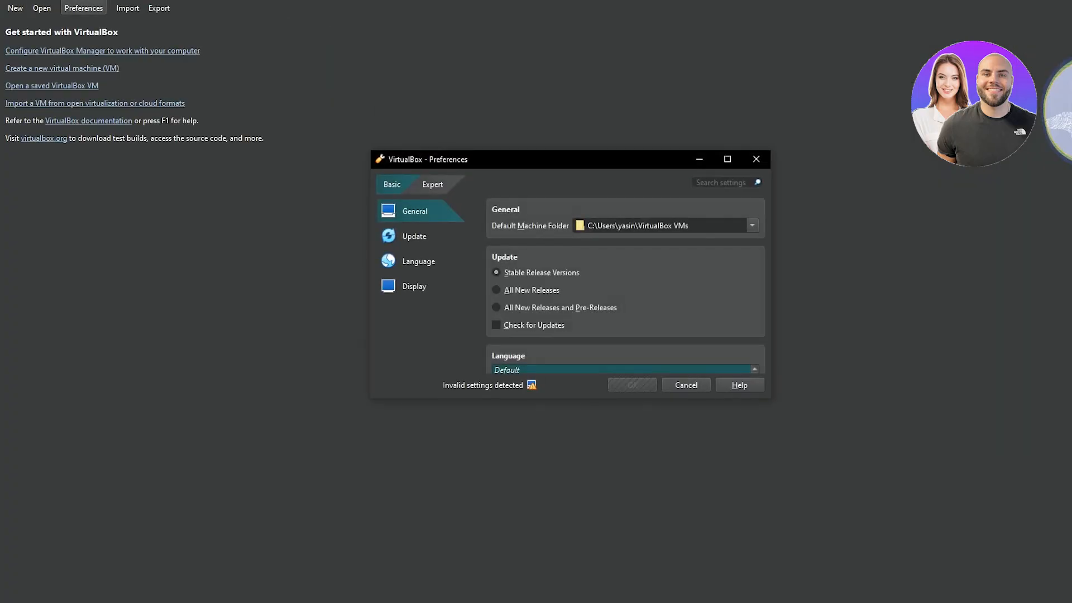
left_click(757, 159)
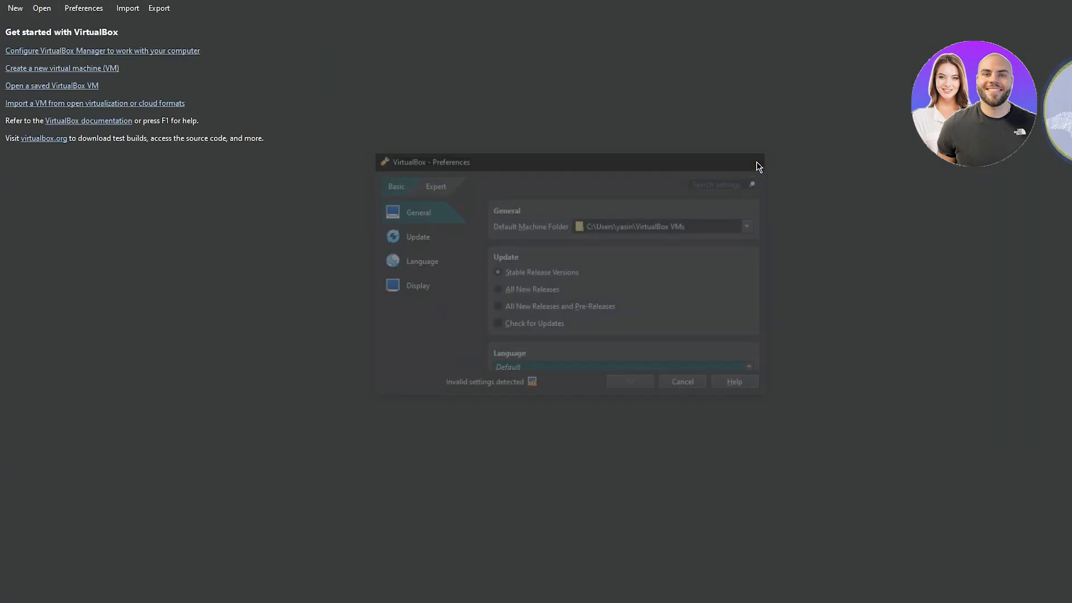